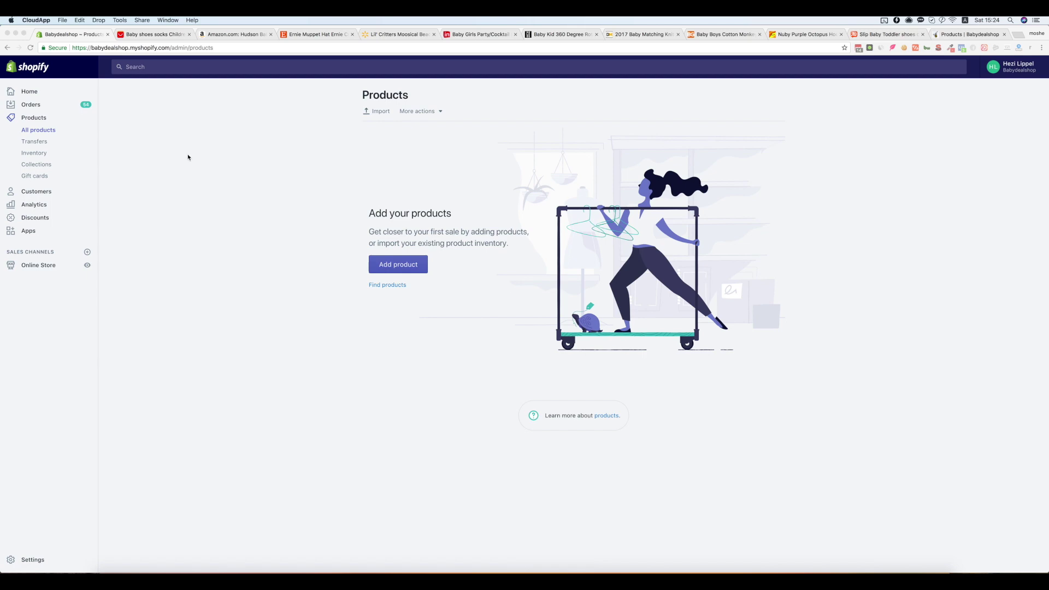
Open the Importify form for the AliExpress baby socks and set markups to 100% and 200%.
click(153, 35)
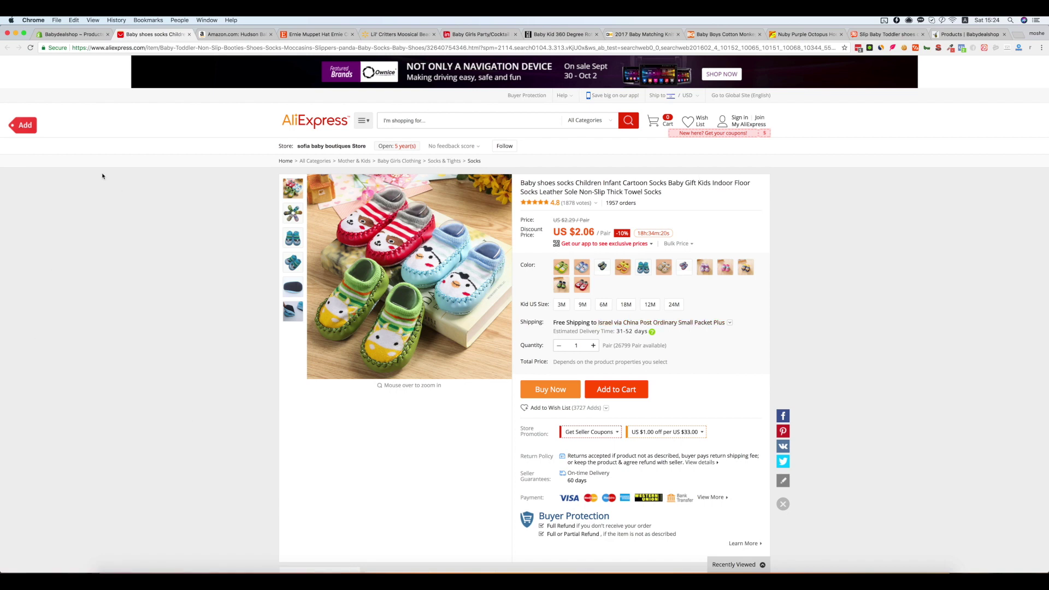
click(25, 128)
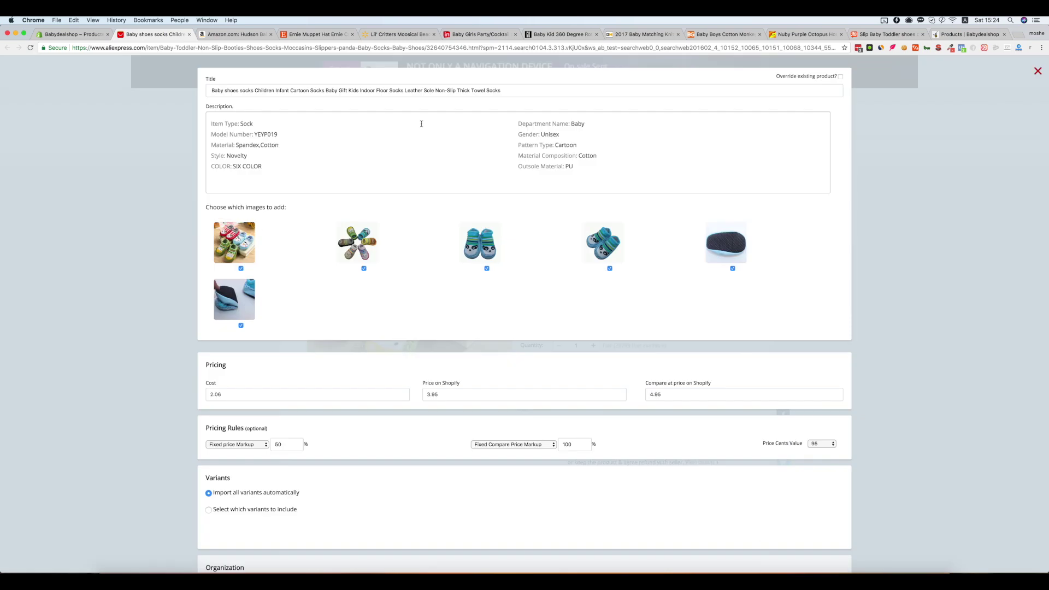
click(307, 92)
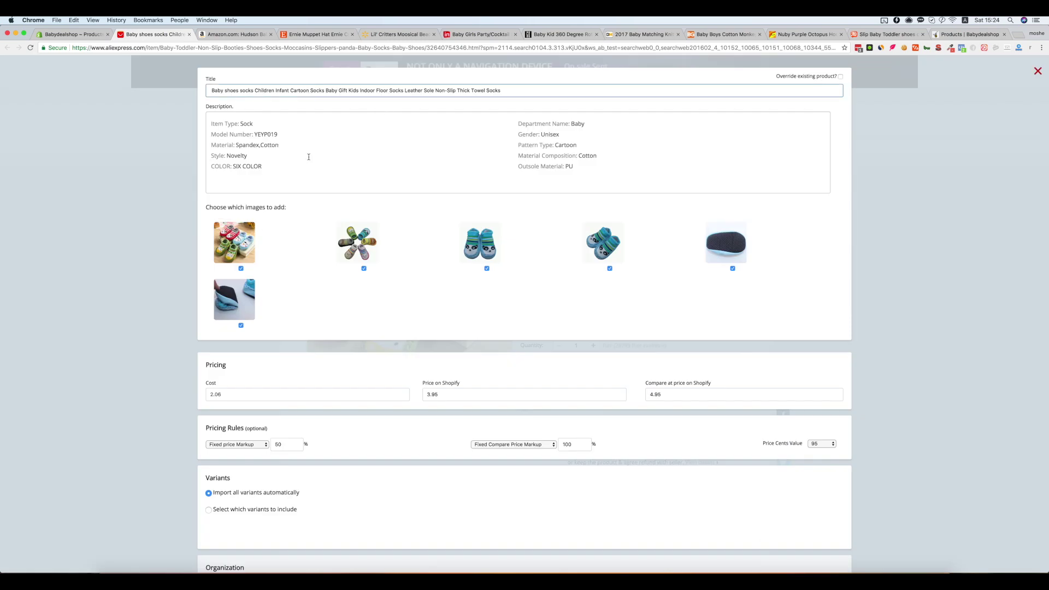
scroll(328, 229, down, 5)
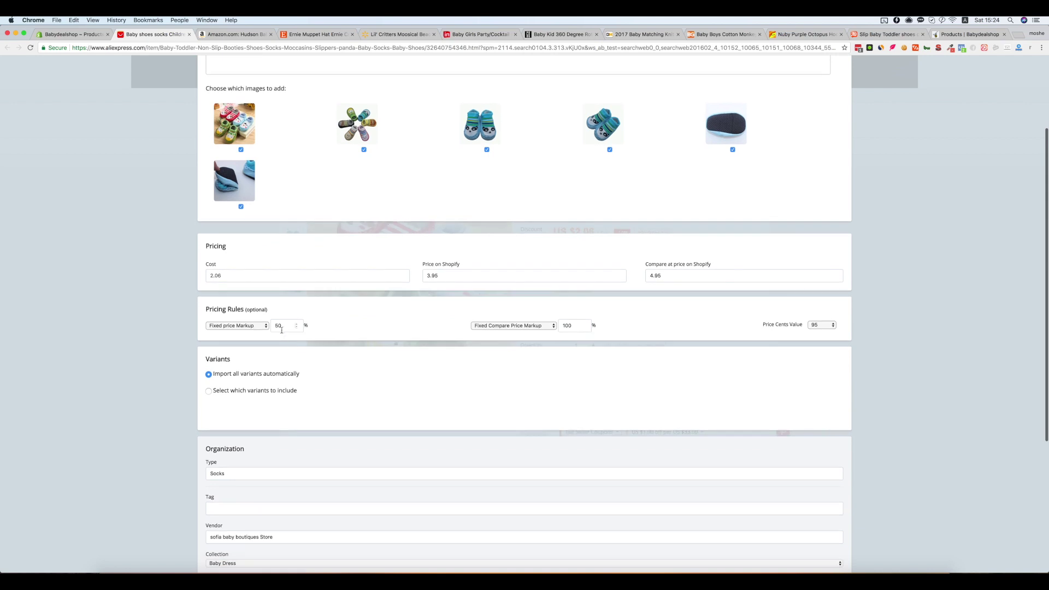
double_click(277, 326)
text(100)
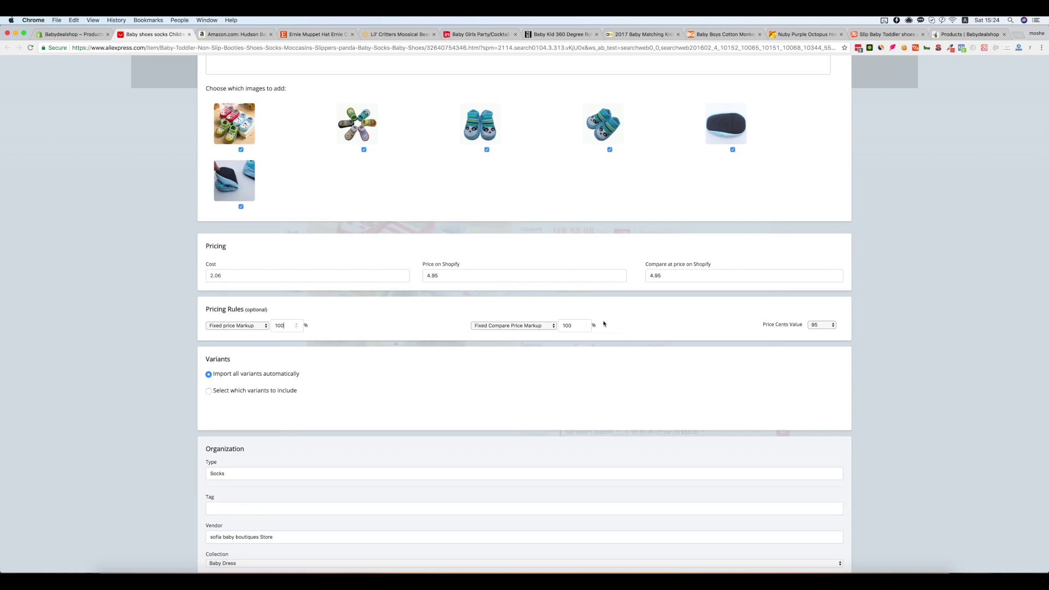
double_click(566, 326)
text(20)
Assign the socks to the Baby Shoes collection and import them into the store.
scroll(385, 326, down, 5)
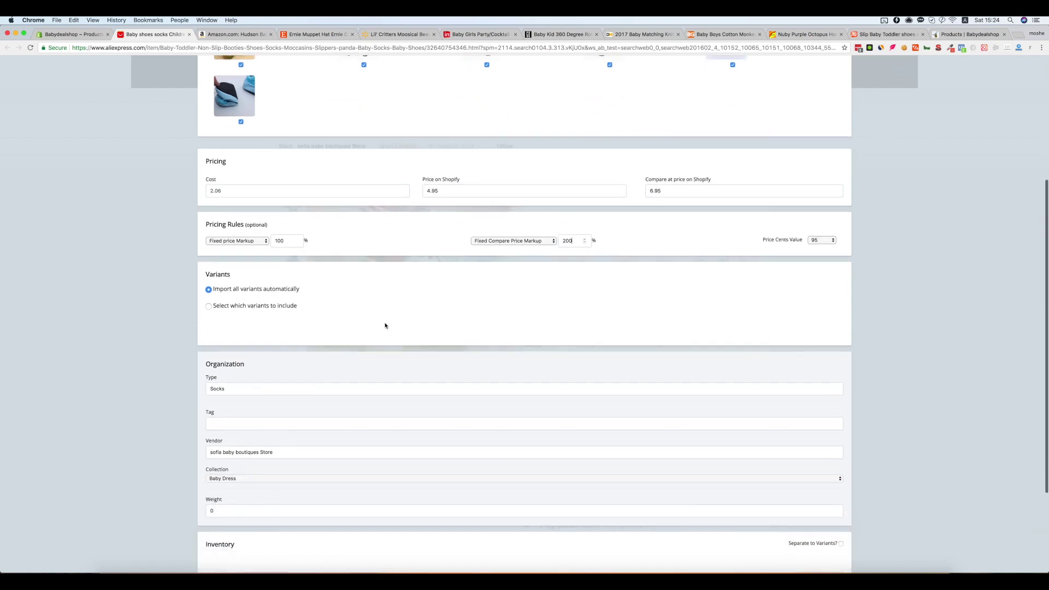
scroll(386, 326, up, 10)
scroll(386, 326, down, 6)
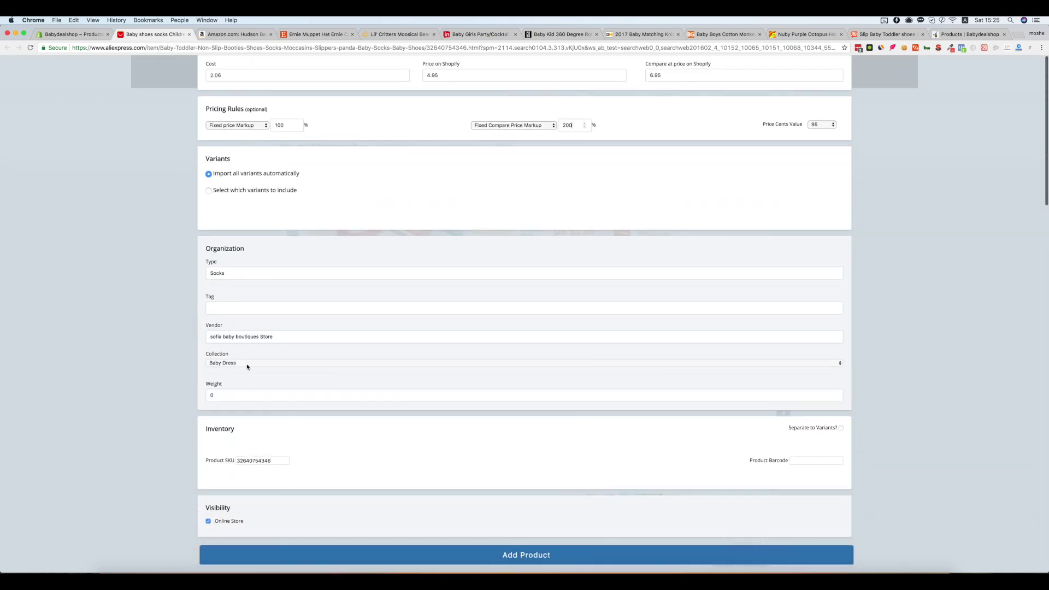
click(244, 365)
key(Escape)
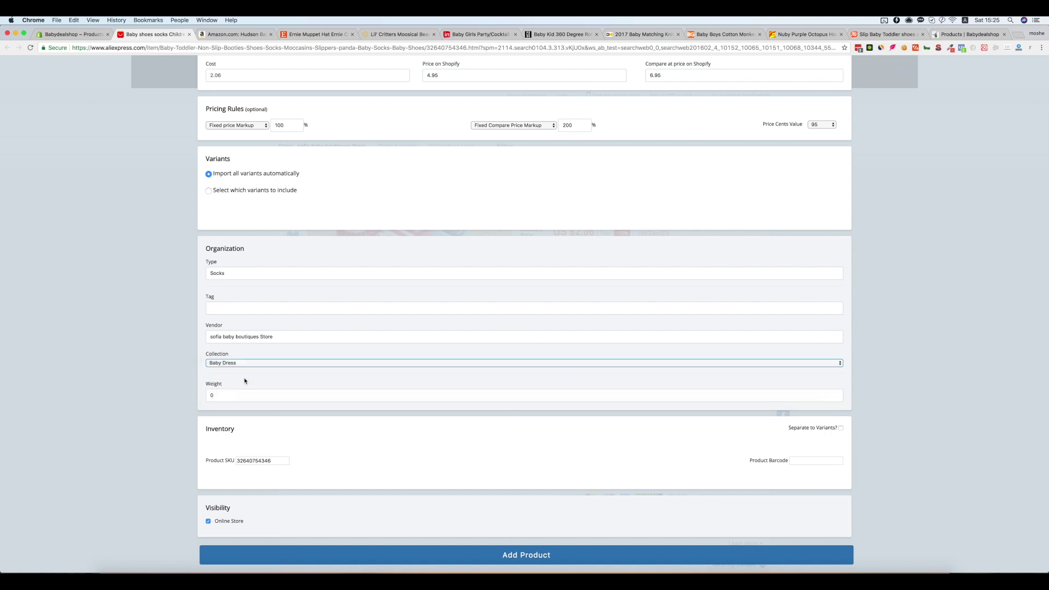
click(537, 563)
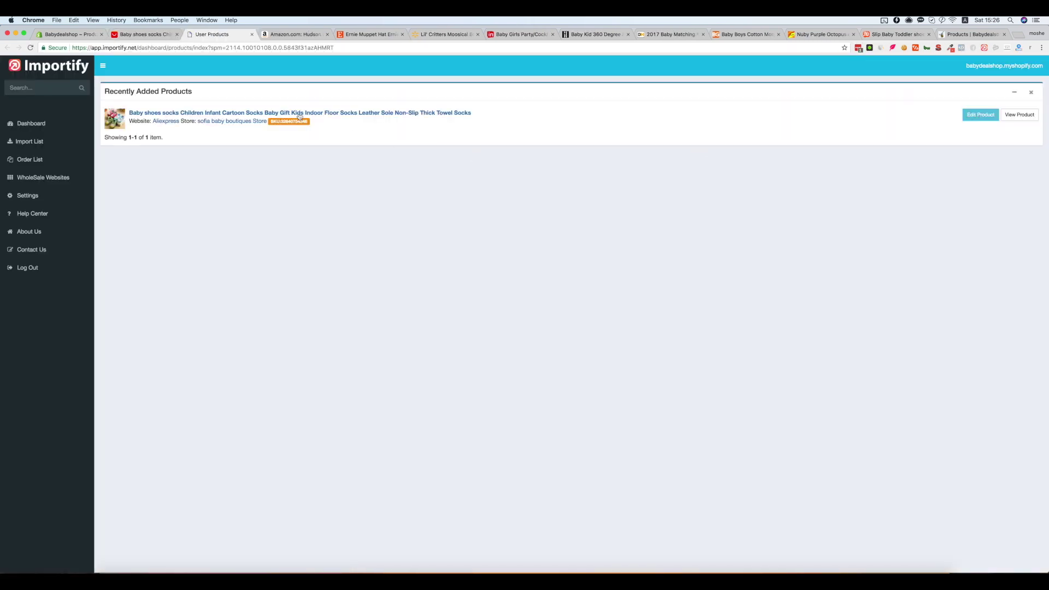
Return to the AliExpress baby socks product page.
click(147, 35)
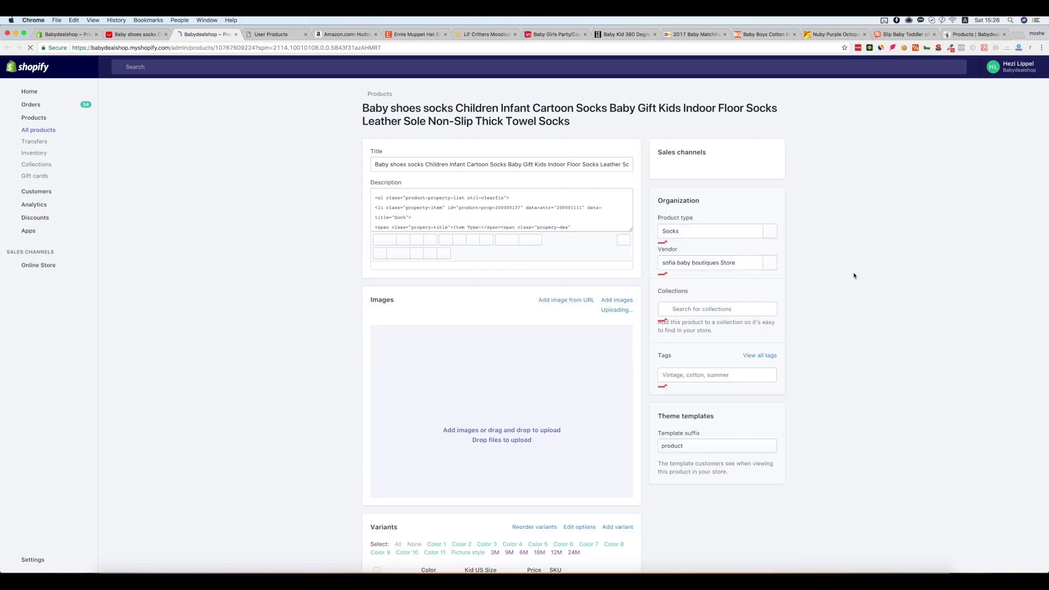
Check the imported socks on the storefront at $4.95, down from $6.95, then return to AliExpress.
click(137, 34)
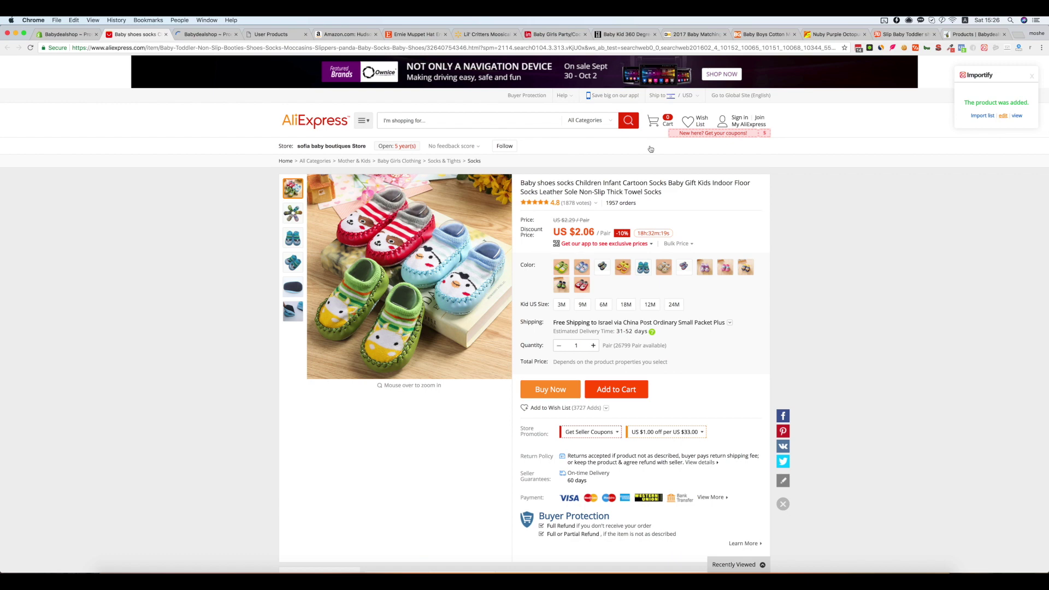
click(1017, 116)
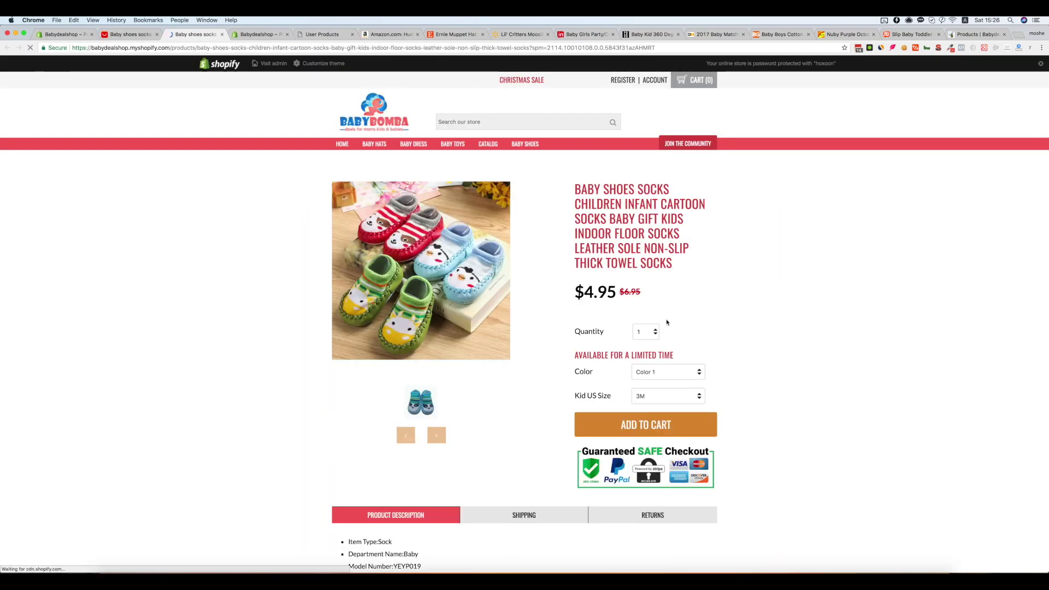
click(133, 33)
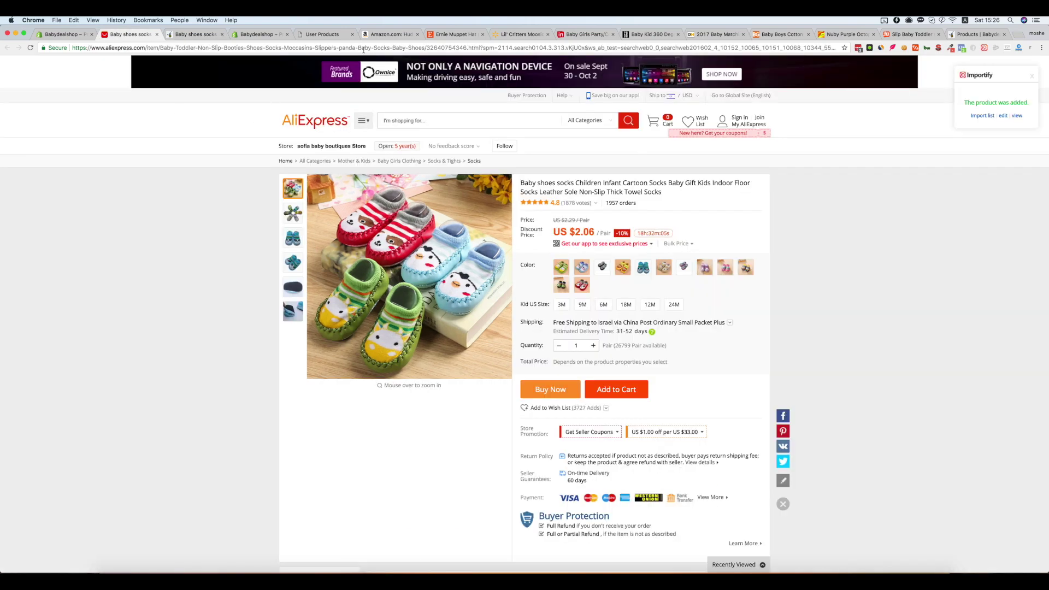
Import the Amazon Hudson Baby Girls' 3 Piece Dress and Headband Set into Baby Dress at 25.95.
click(379, 36)
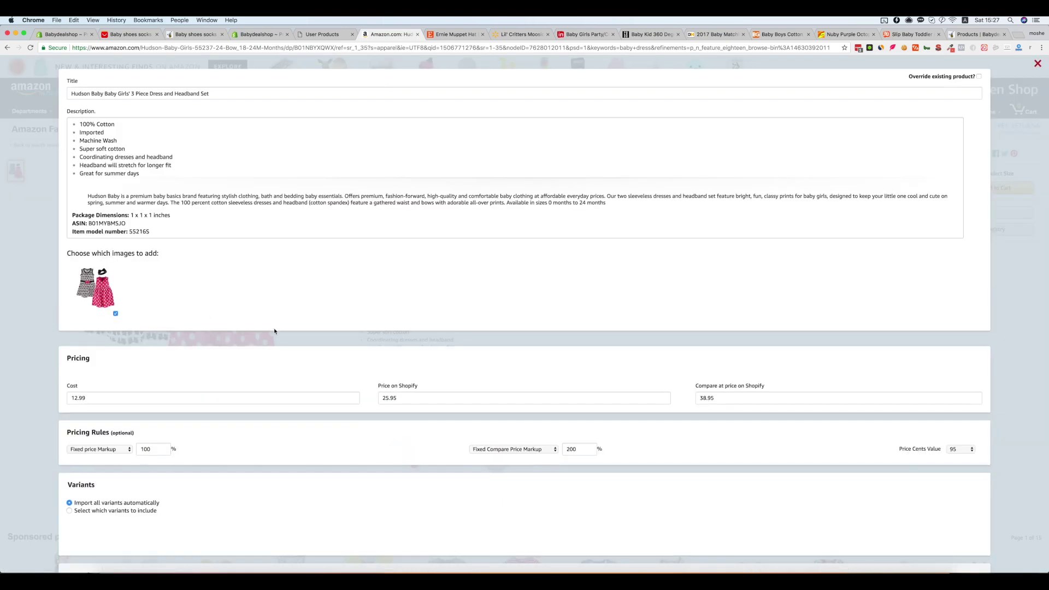
scroll(277, 330, down, 4)
scroll(274, 331, down, 5)
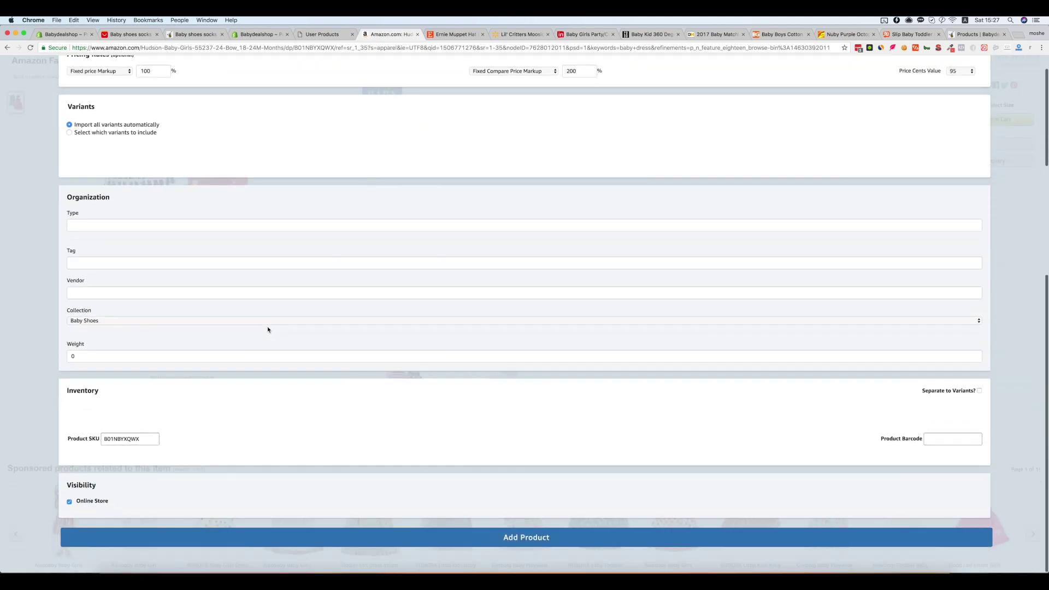
click(98, 323)
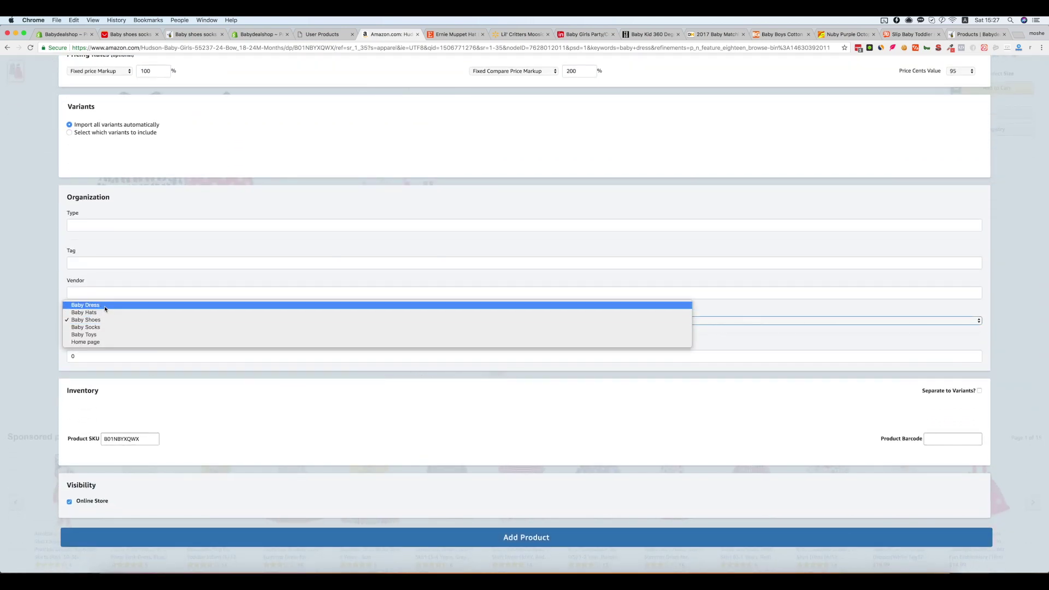
click(105, 309)
click(521, 538)
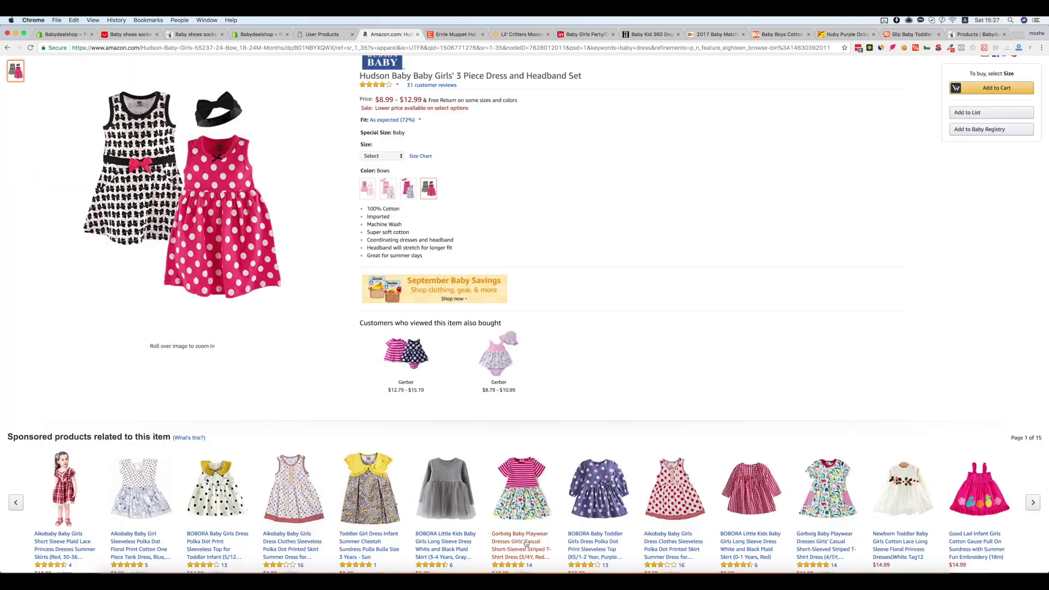
scroll(332, 152, up, 3)
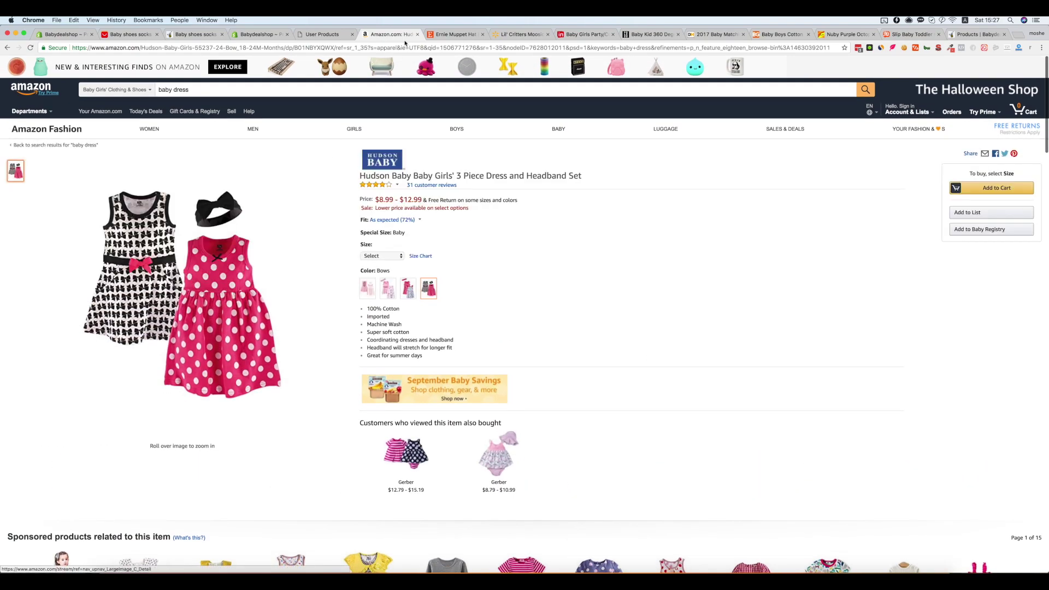
Import the Etsy Ernie Muppet hat into the Baby Hats collection at 37.95.
click(453, 35)
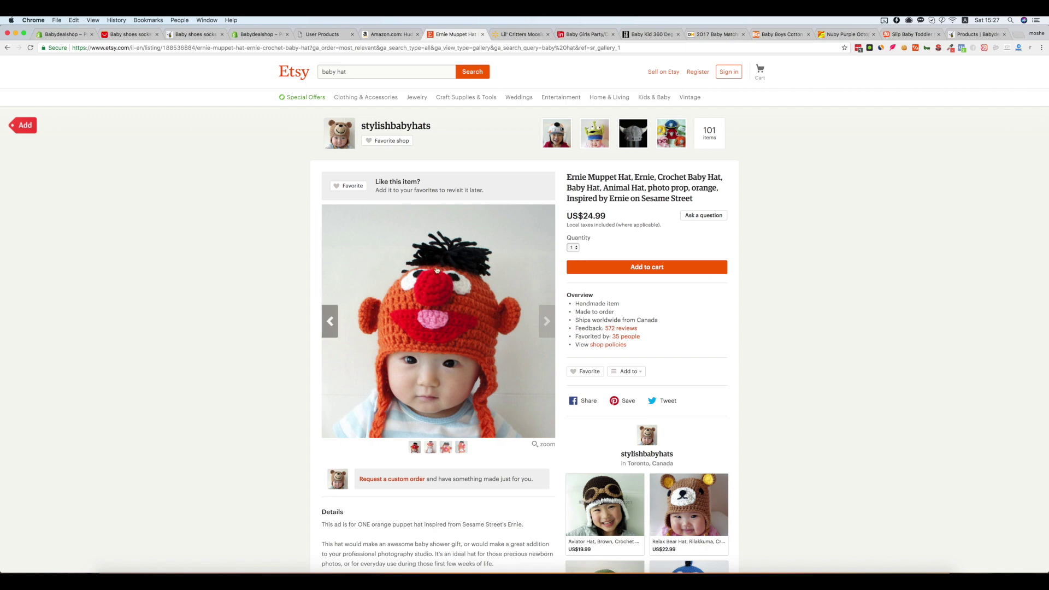
click(29, 125)
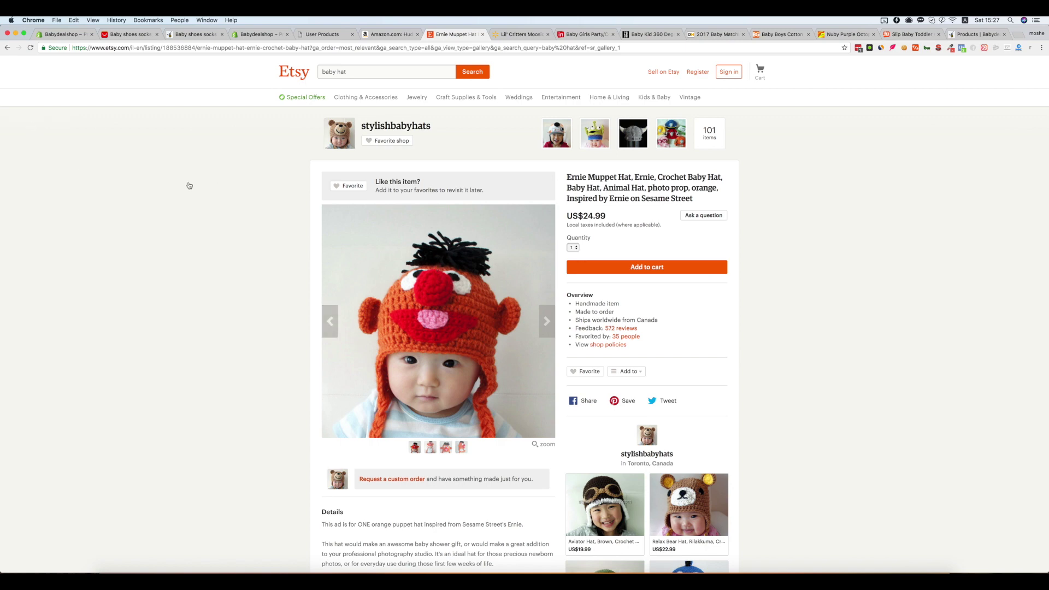
scroll(359, 282, down, 10)
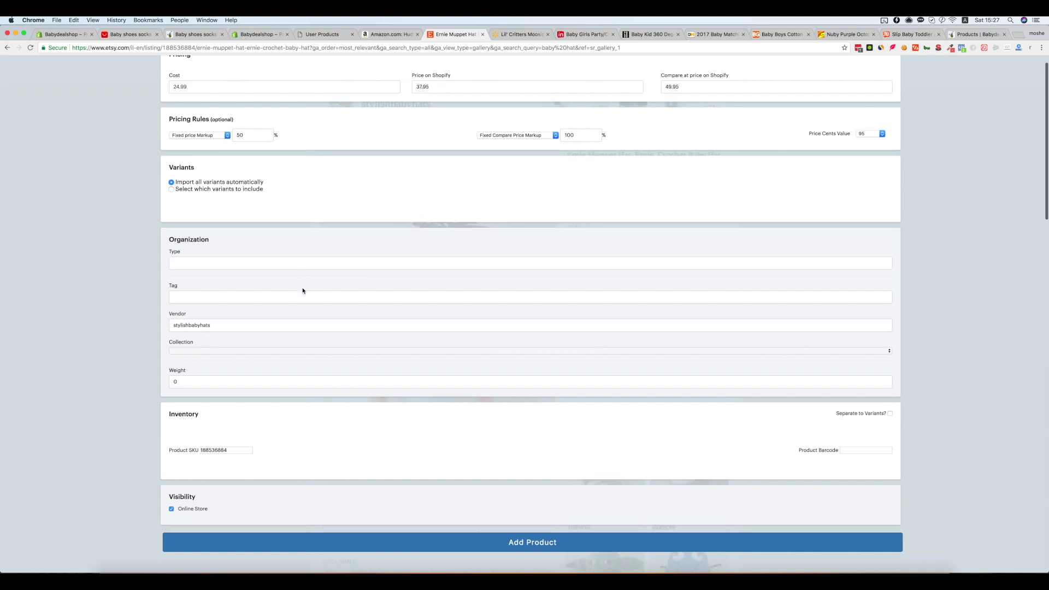
click(189, 351)
click(884, 353)
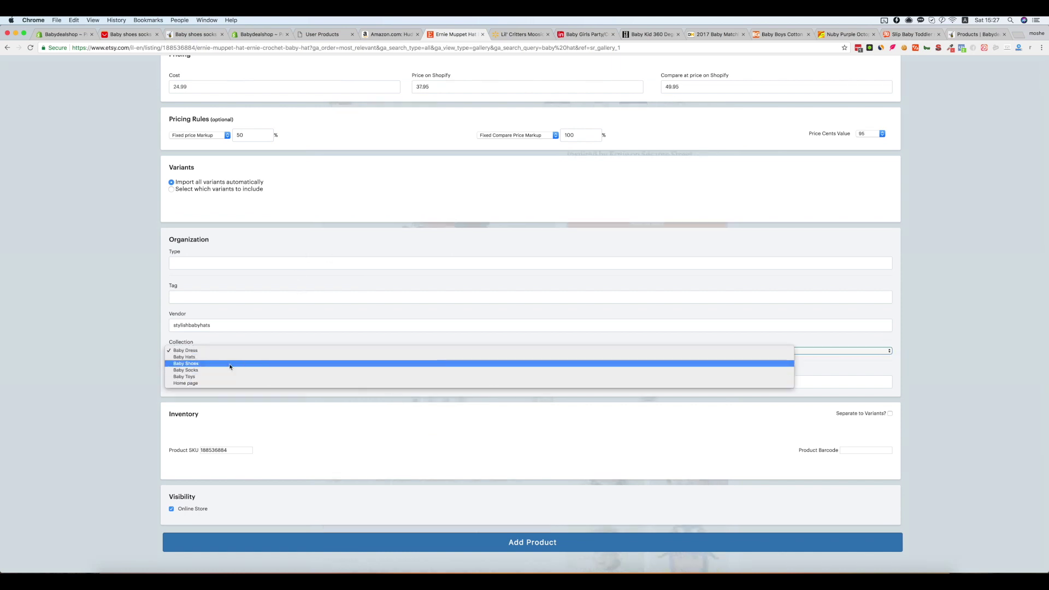
click(211, 358)
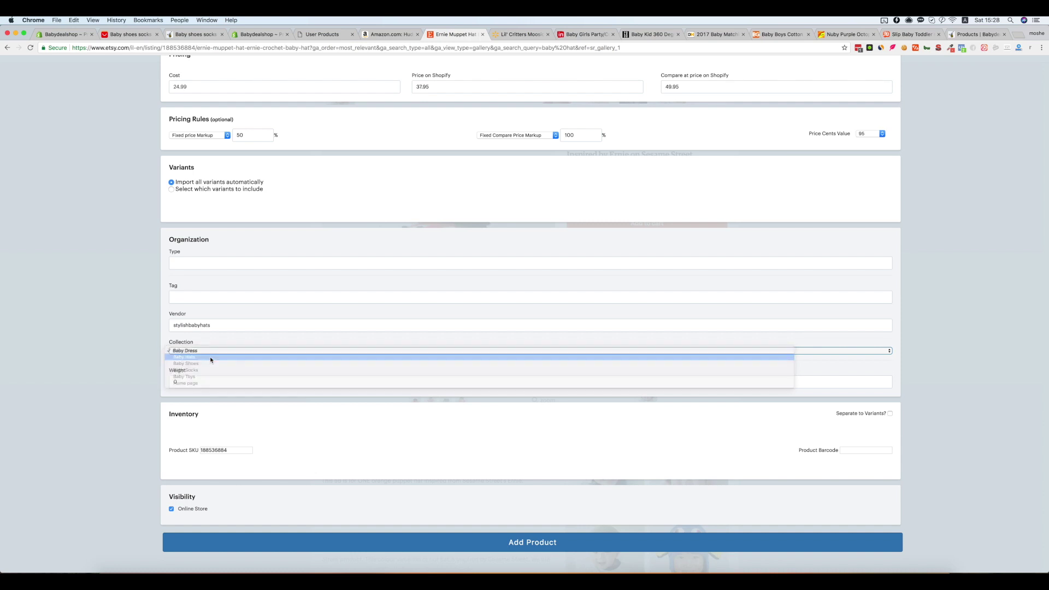
click(542, 548)
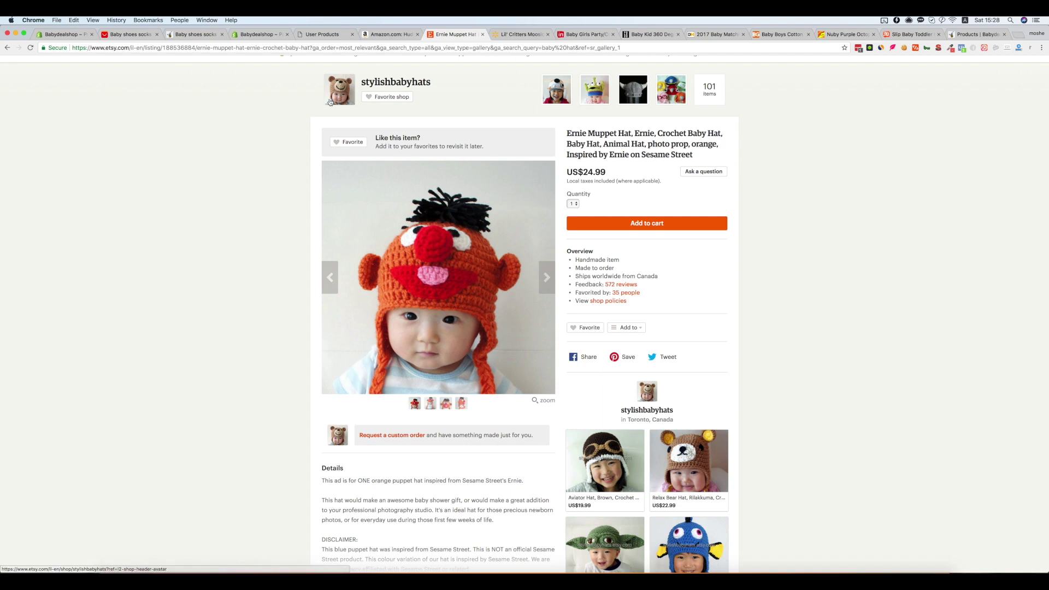
click(518, 35)
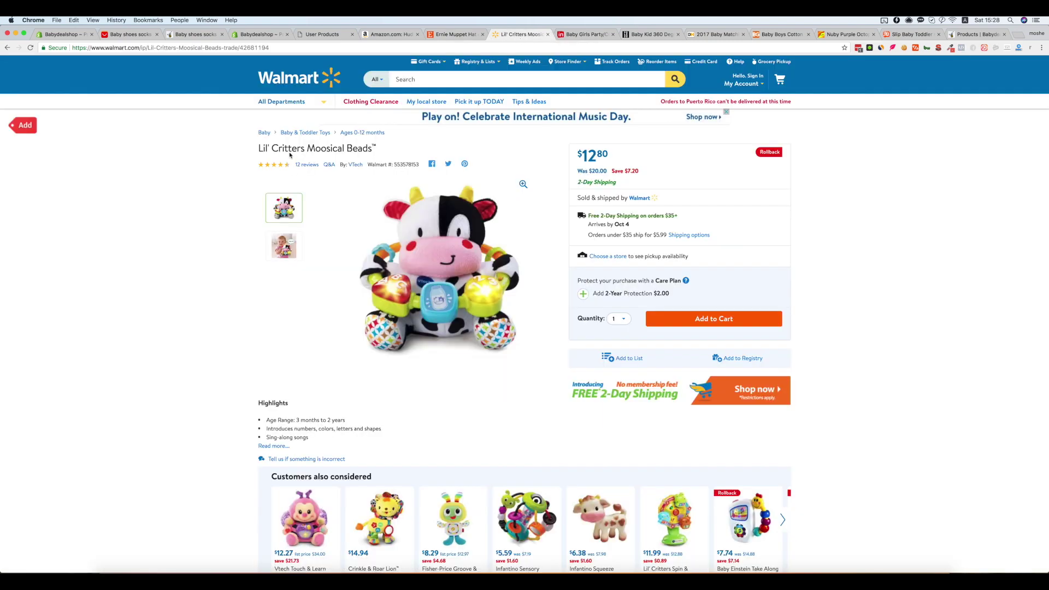
Import the Walmart Lil' Critters Moosical Beads into the Baby Toys collection at 19.95.
click(29, 132)
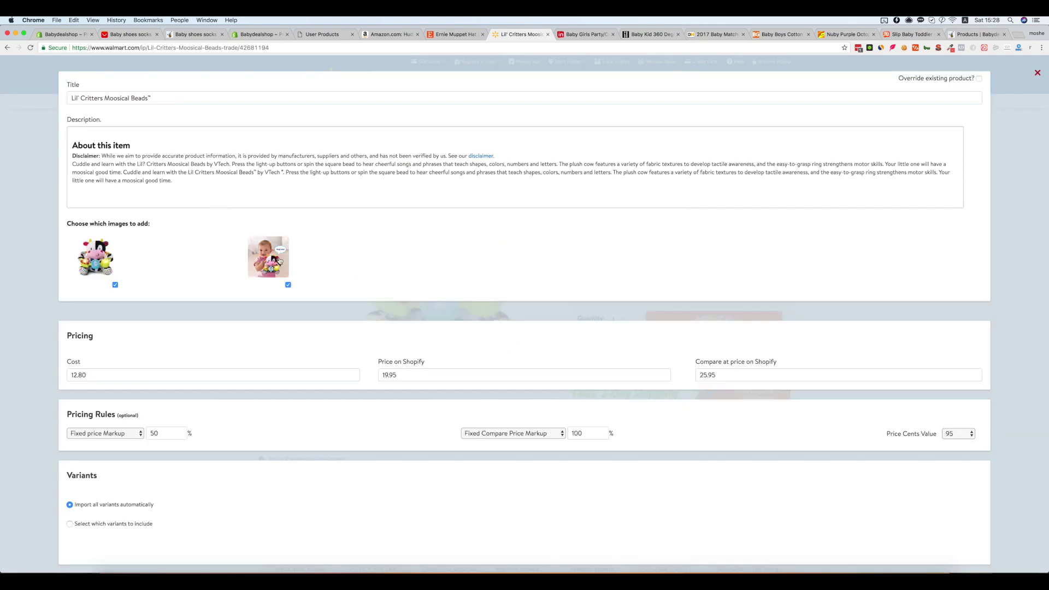
scroll(277, 260, down, 6)
scroll(280, 261, down, 2)
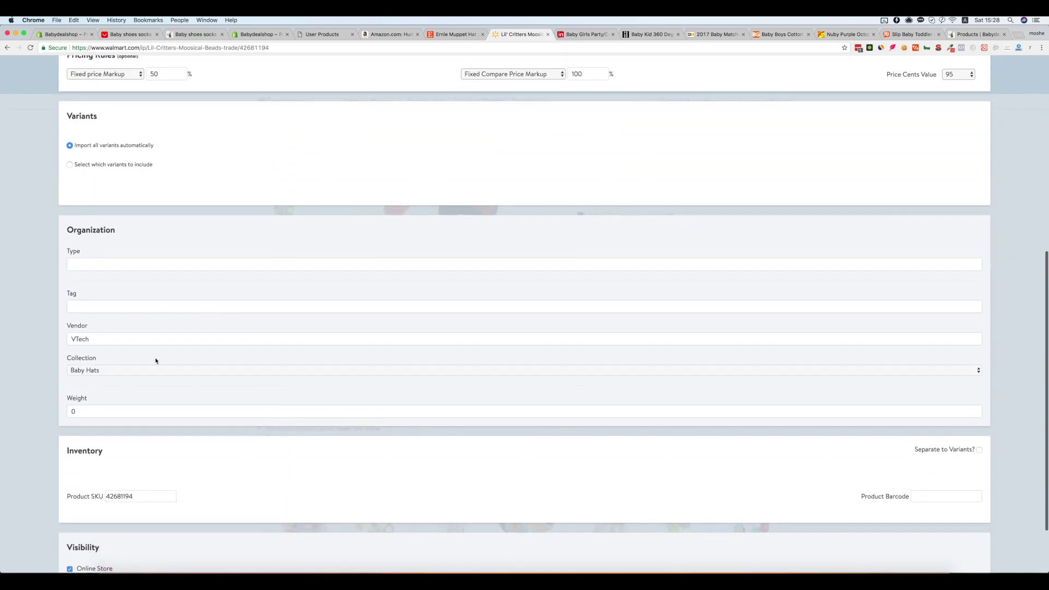
click(103, 370)
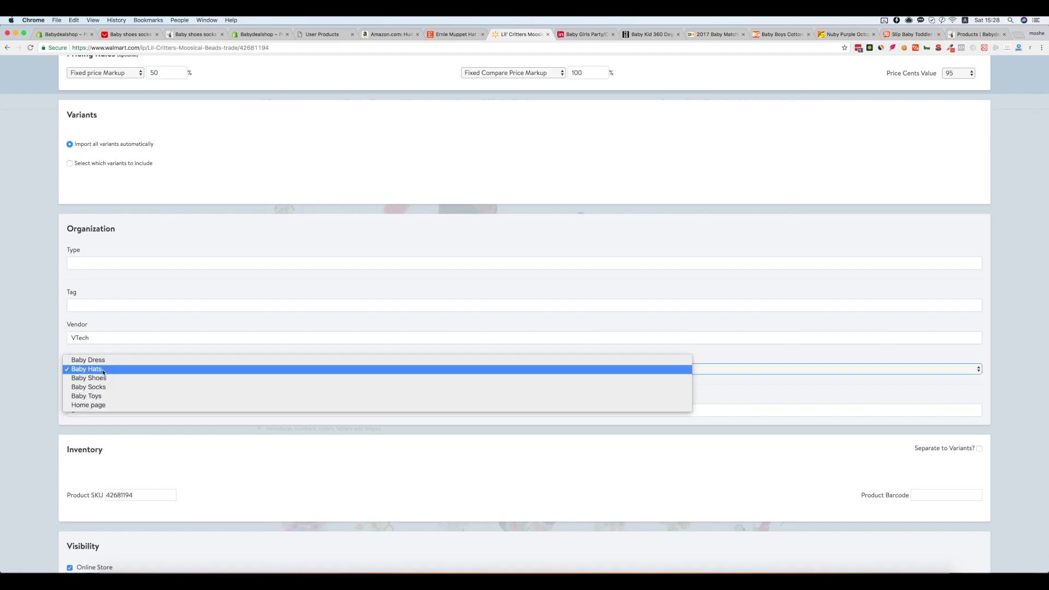
click(88, 396)
scroll(32, 348, down, 3)
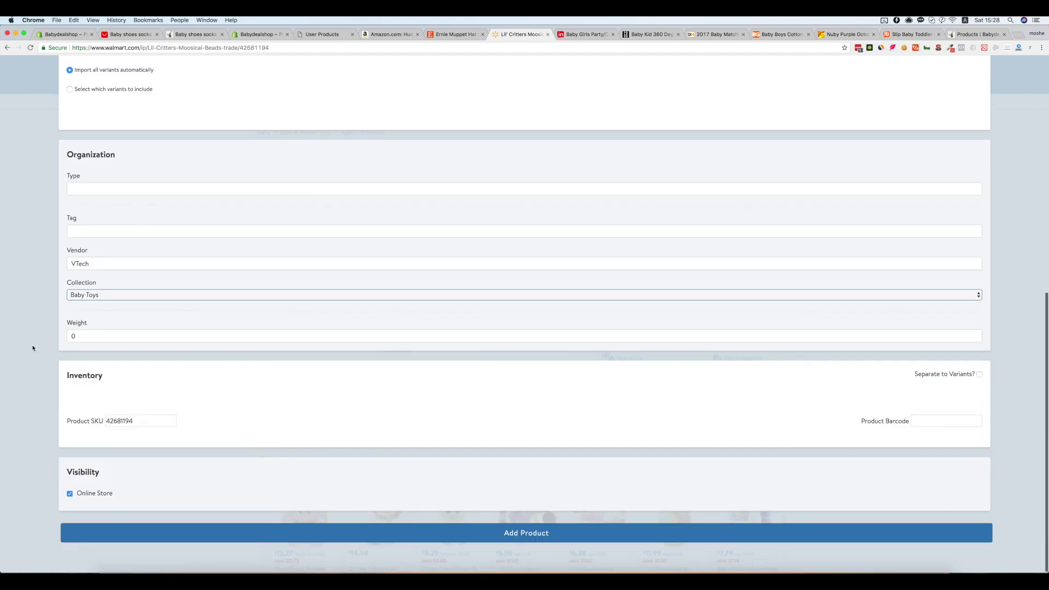
click(520, 533)
scroll(194, 401, up, 5)
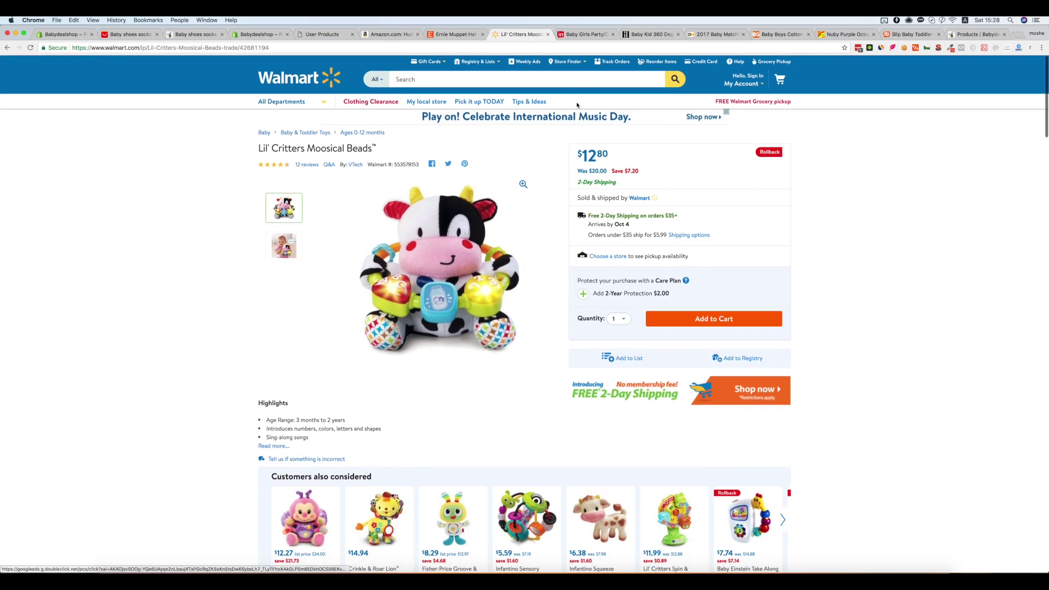
click(588, 35)
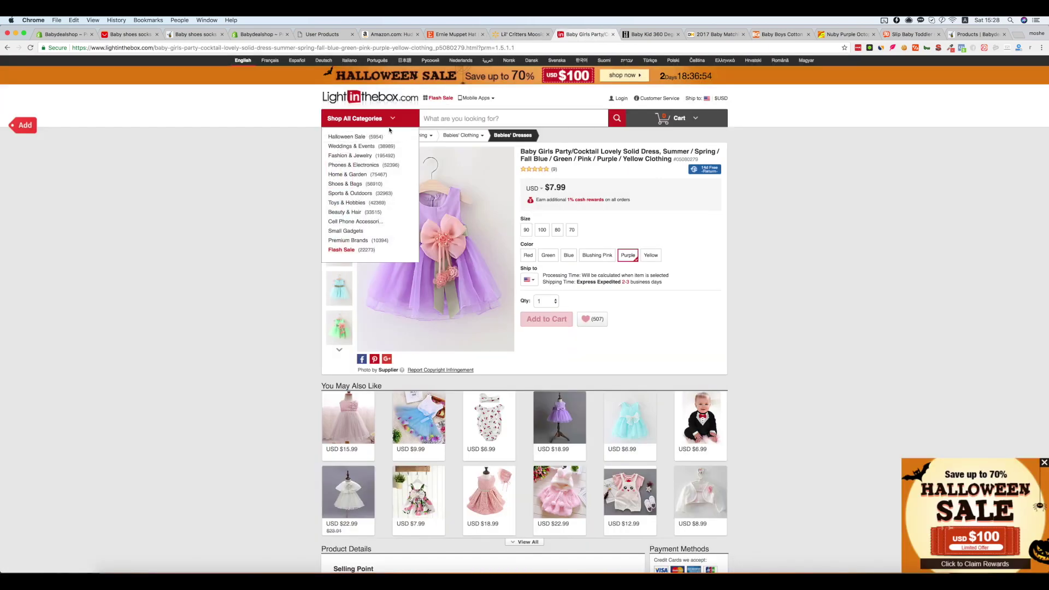
Import the LightInTheBox party dress into Baby Dress at 11.95, compare-at 15.95.
click(26, 127)
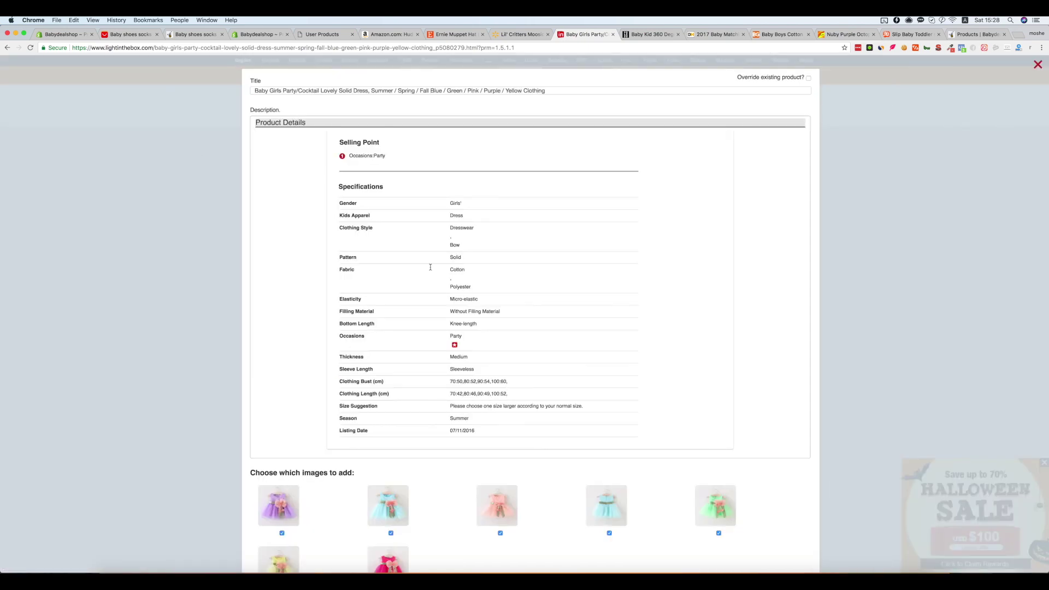
scroll(429, 268, down, 15)
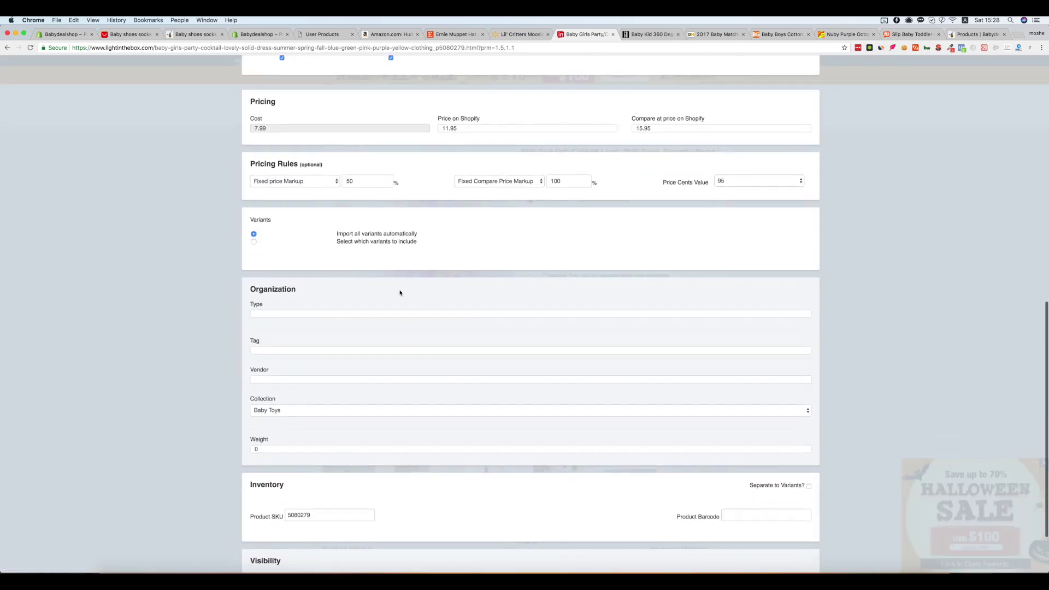
scroll(400, 292, down, 3)
click(282, 334)
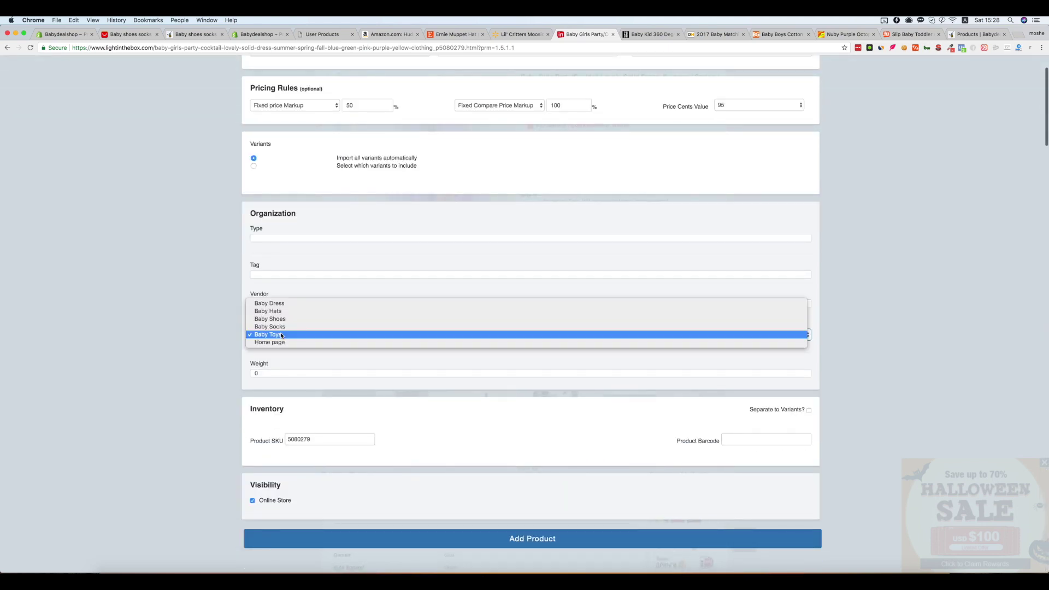
click(285, 305)
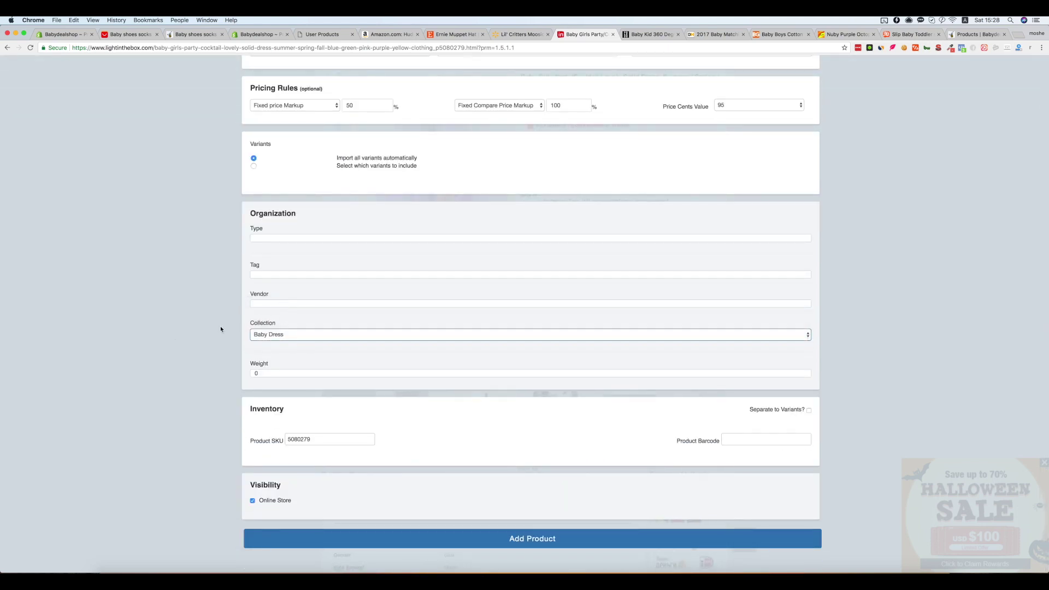
click(520, 541)
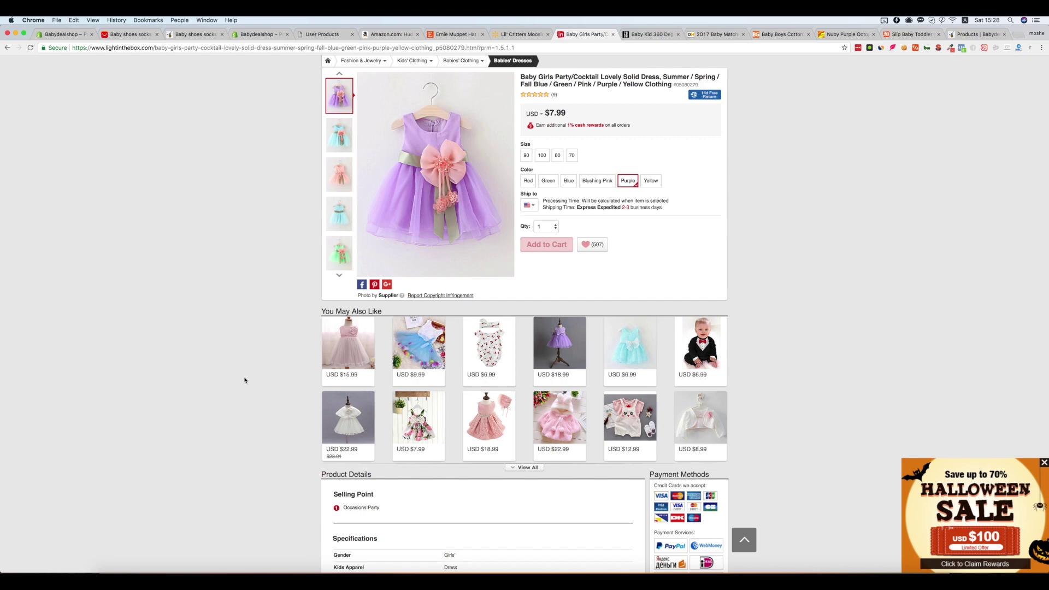
scroll(245, 380, up, 3)
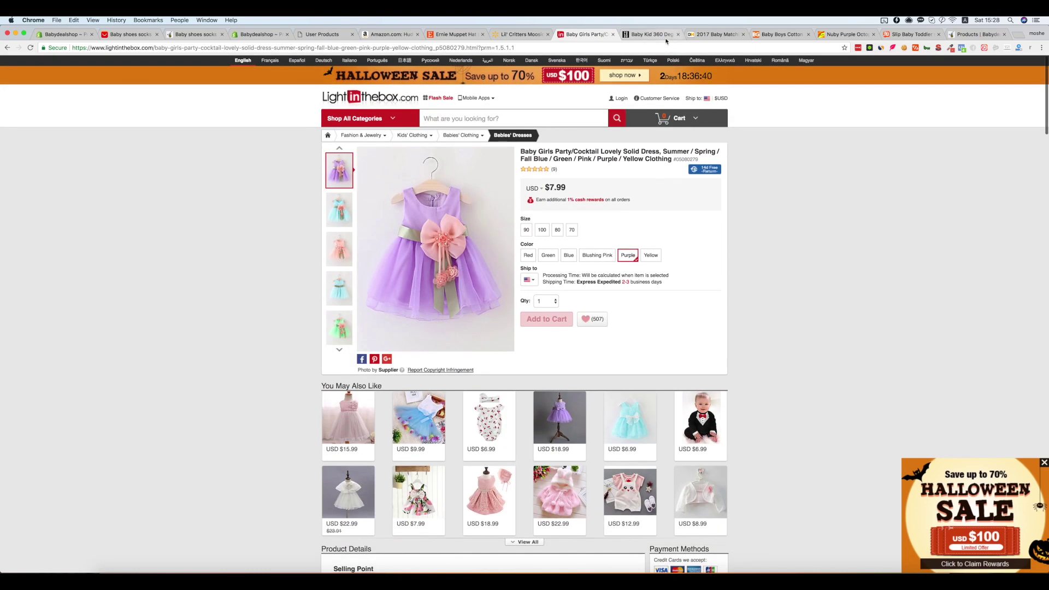
Import the GearBest 360 Degree Rotary UFO Bowl Toy into Baby Toys at 5.95, compare-at 7.95.
click(658, 34)
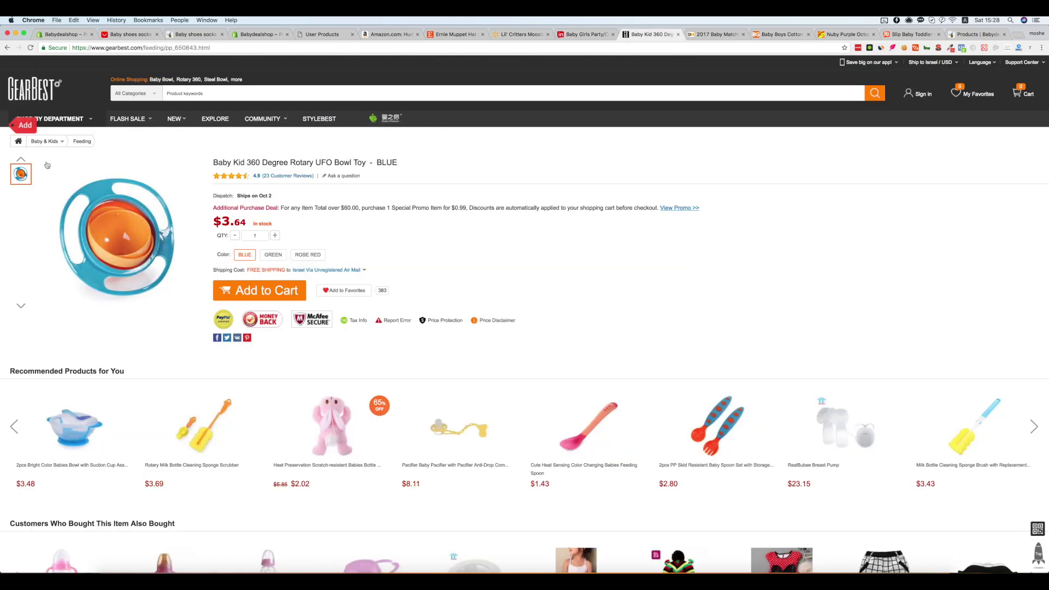
click(29, 130)
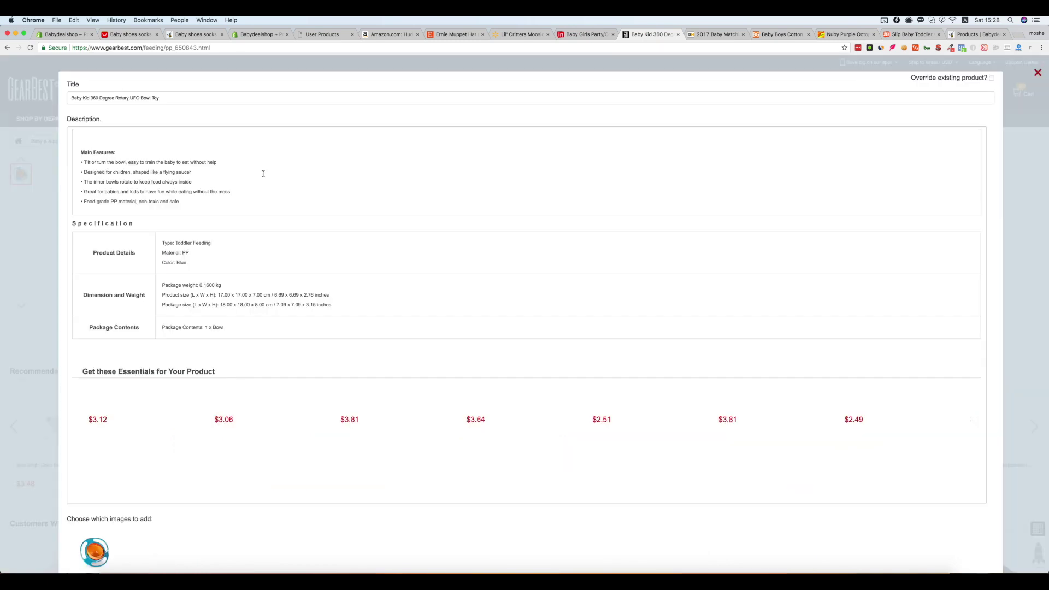
scroll(245, 249, down, 10)
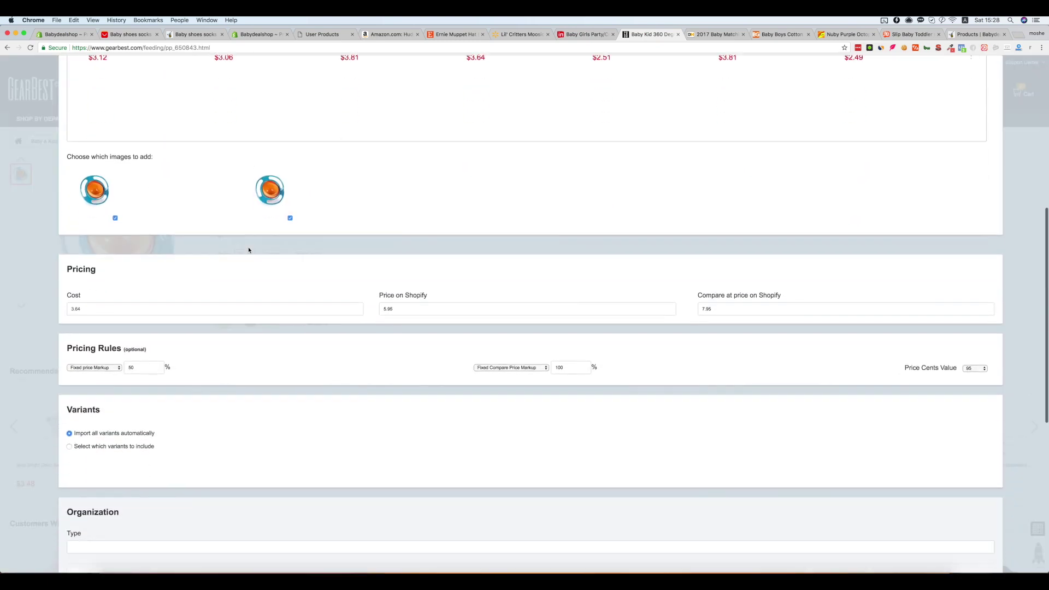
scroll(251, 254, down, 5)
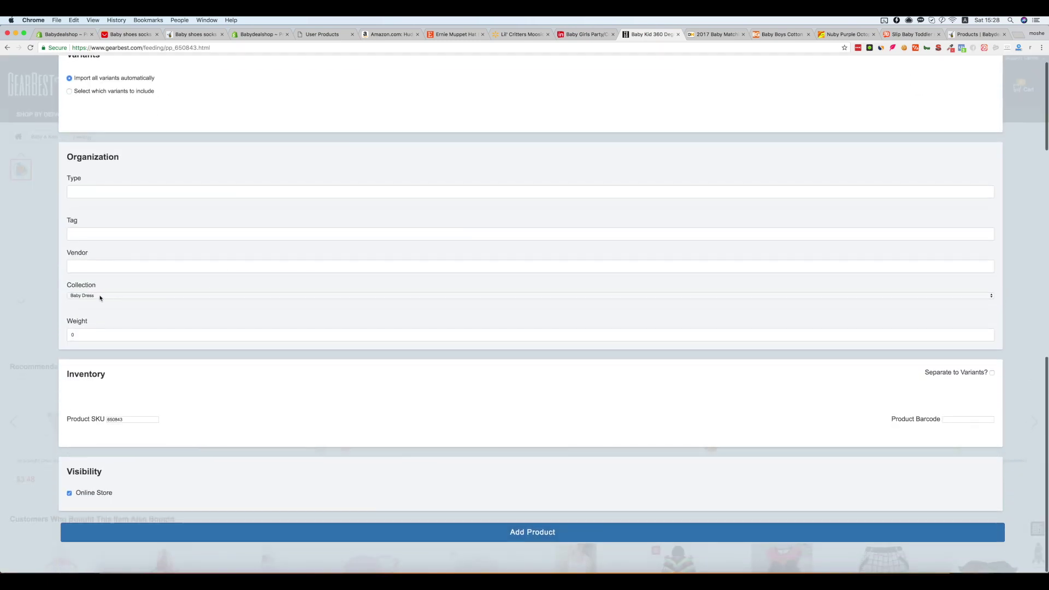
click(100, 297)
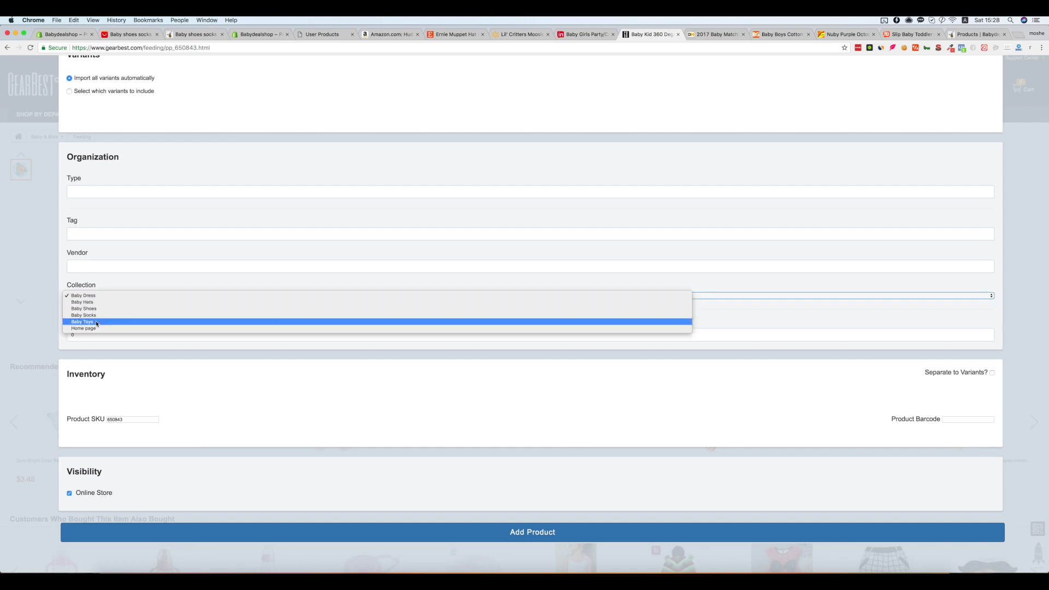
click(97, 323)
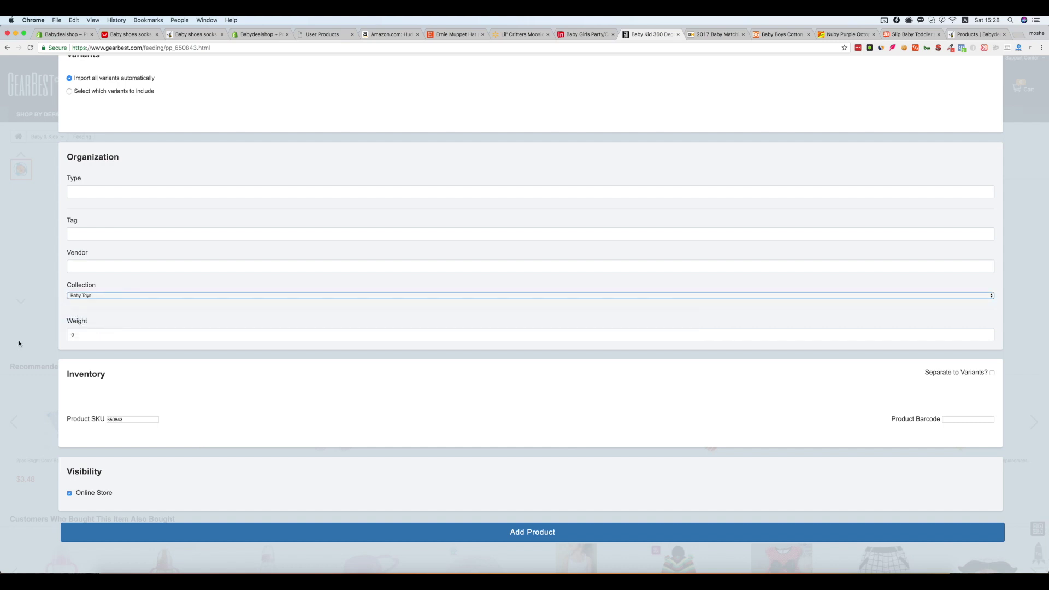
click(548, 545)
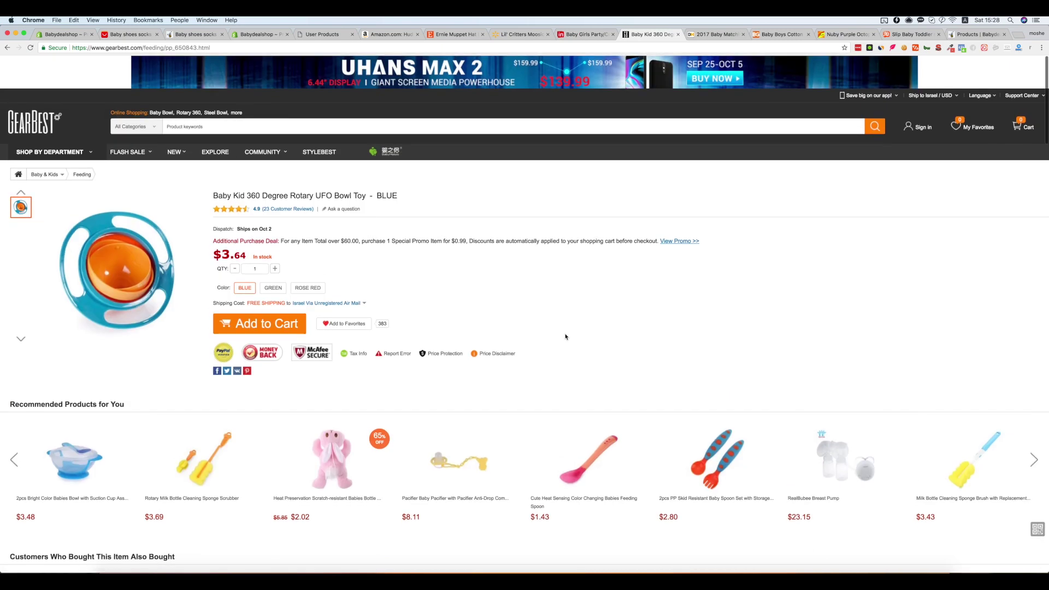
click(716, 36)
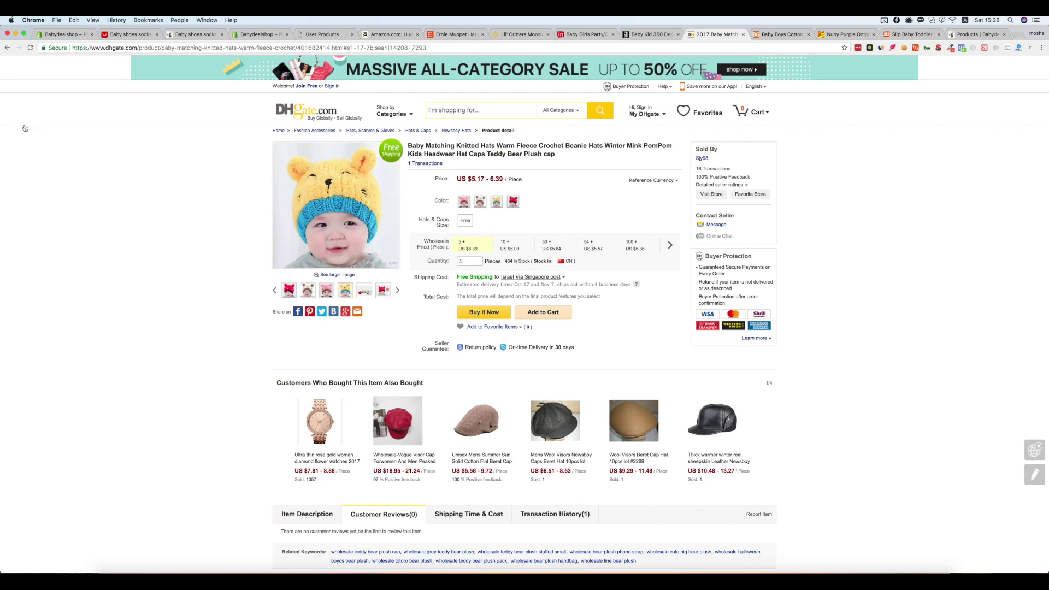
Import the DHgate knitted baby hats into Baby Hats at 9.95, compare-at 12.95.
click(184, 196)
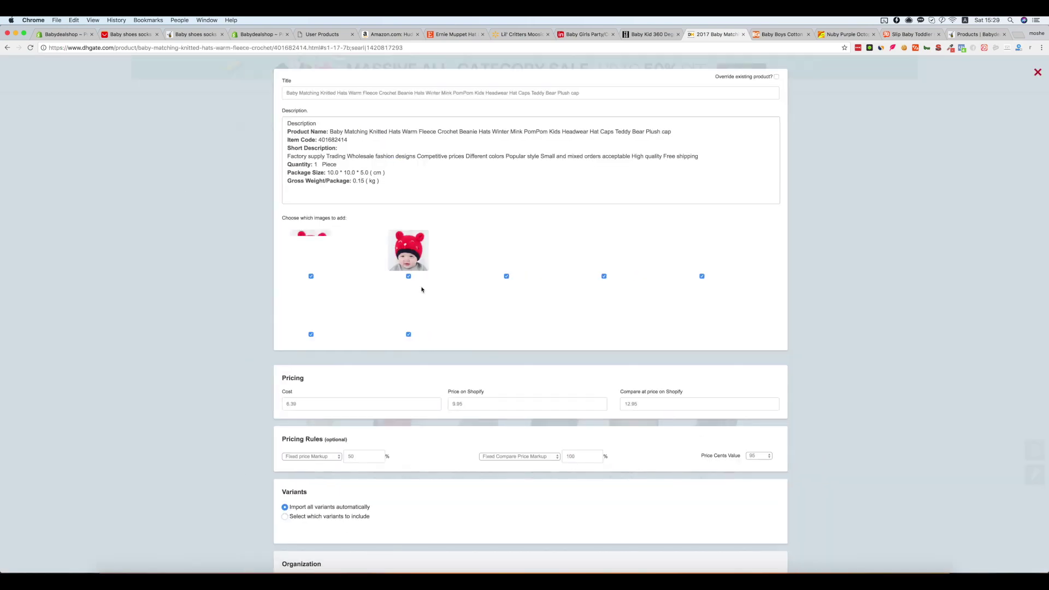
scroll(422, 292, down, 10)
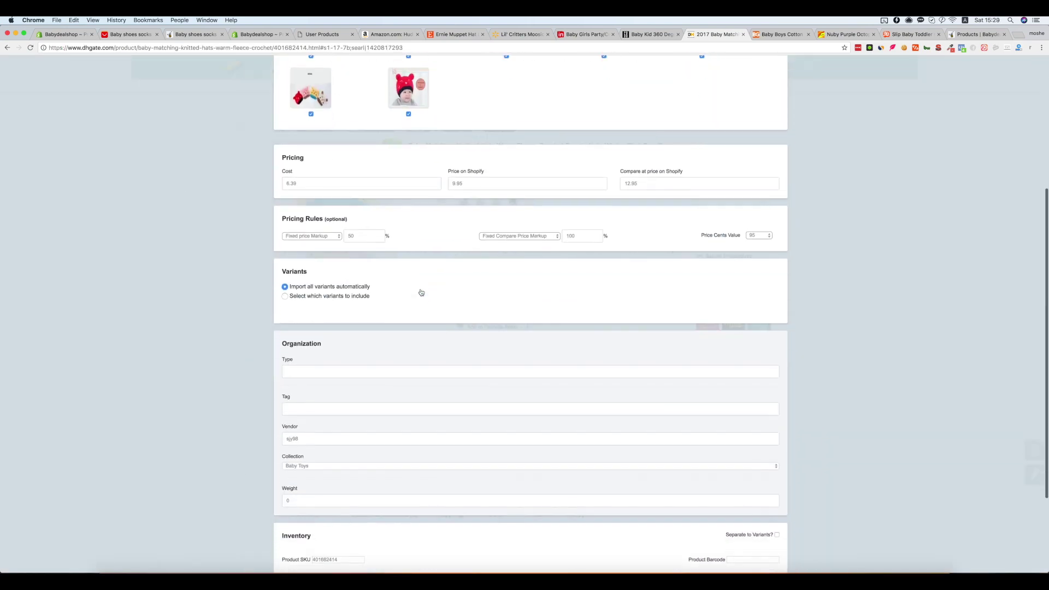
click(316, 343)
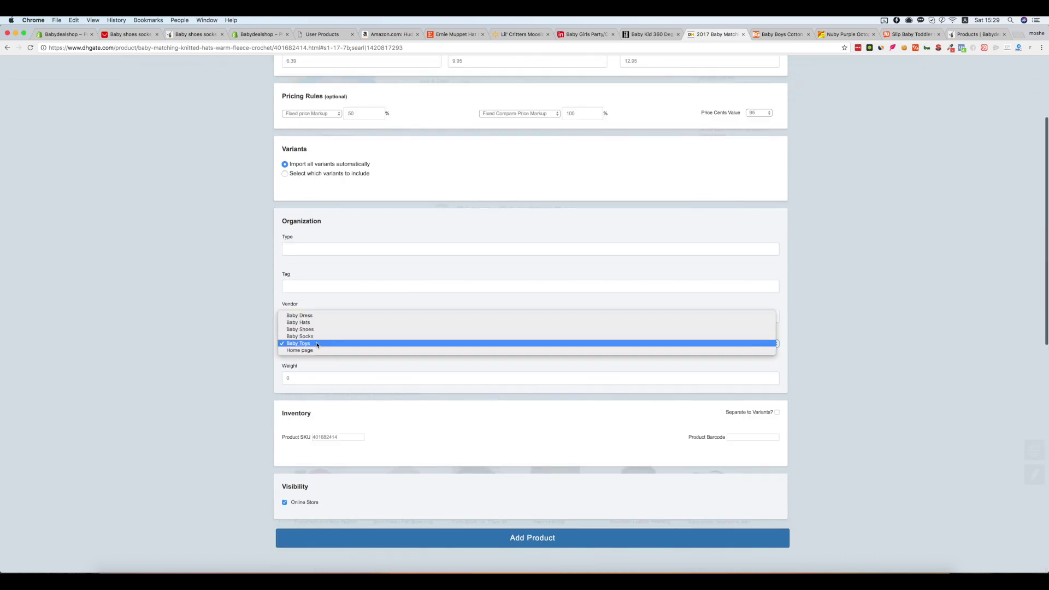
click(316, 324)
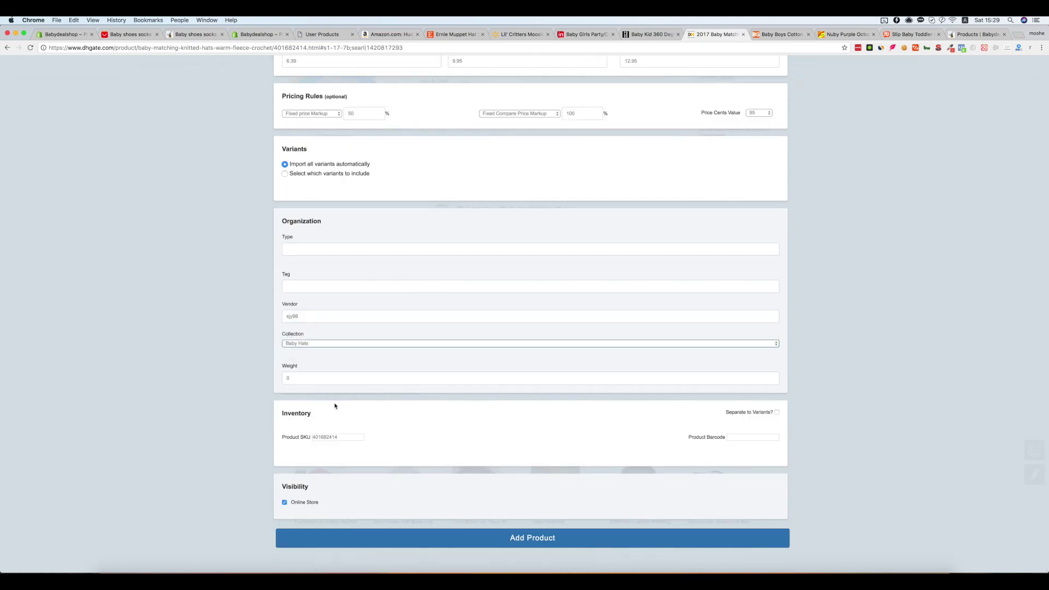
click(540, 542)
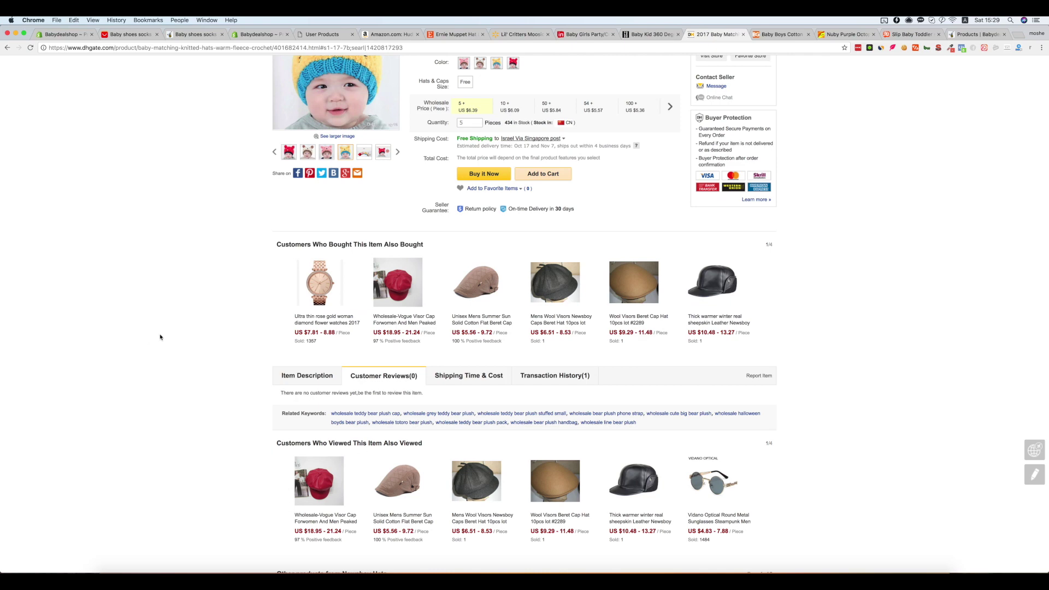
scroll(160, 337, up, 5)
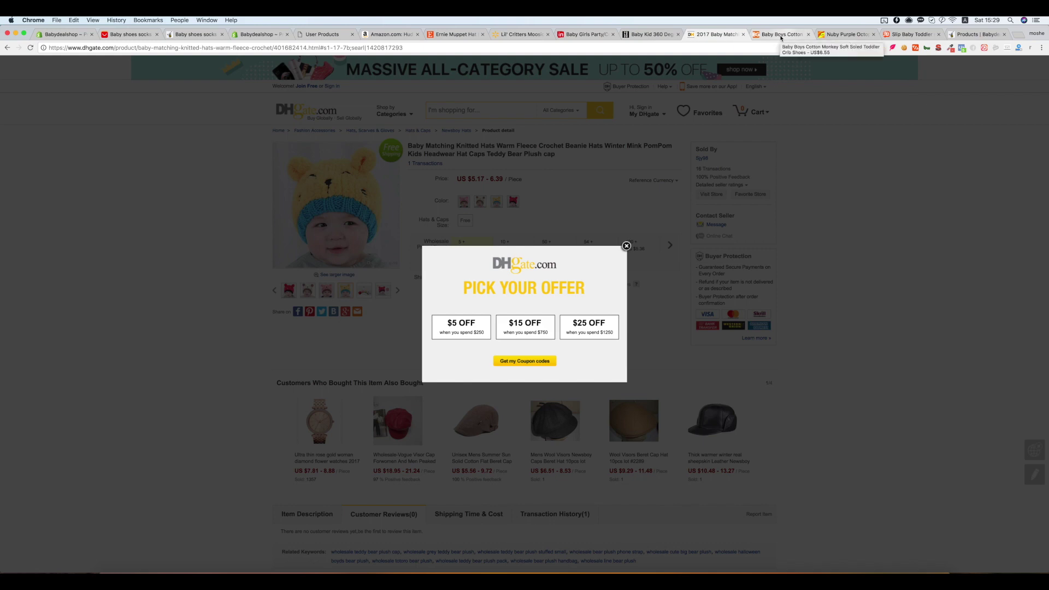
click(788, 37)
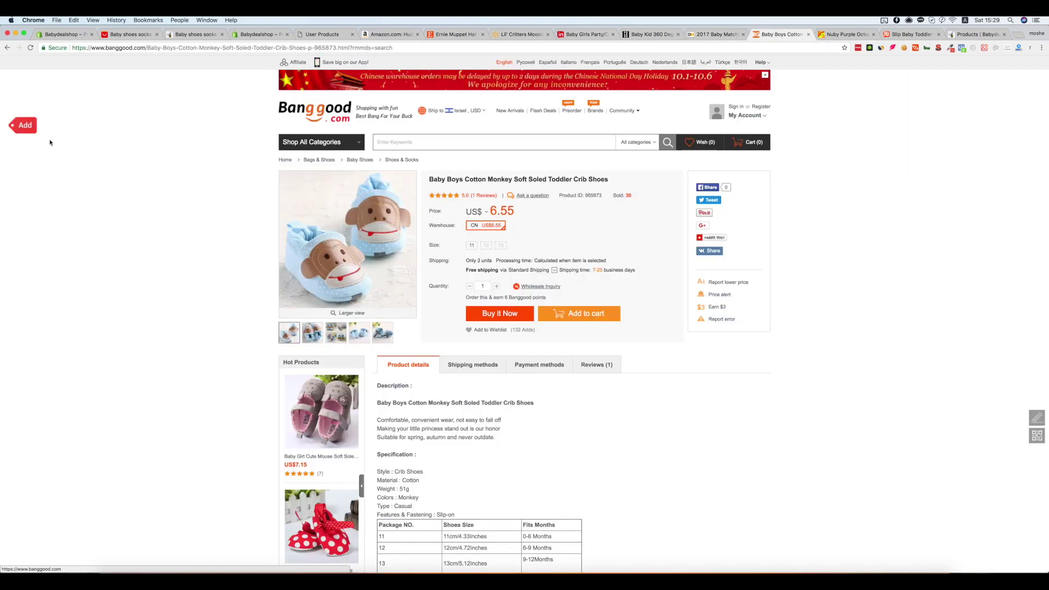
Import Banggood's Cotton Monkey crib shoes into Baby Shoes at 9.95, compare-at 13.95.
click(26, 126)
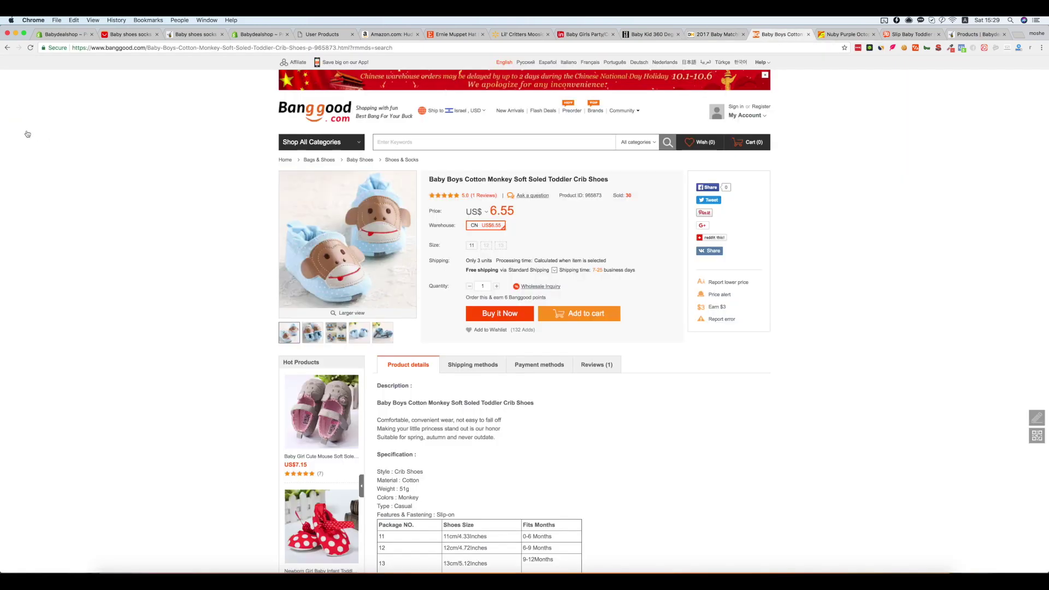
scroll(420, 295, down, 2)
scroll(420, 295, down, 4)
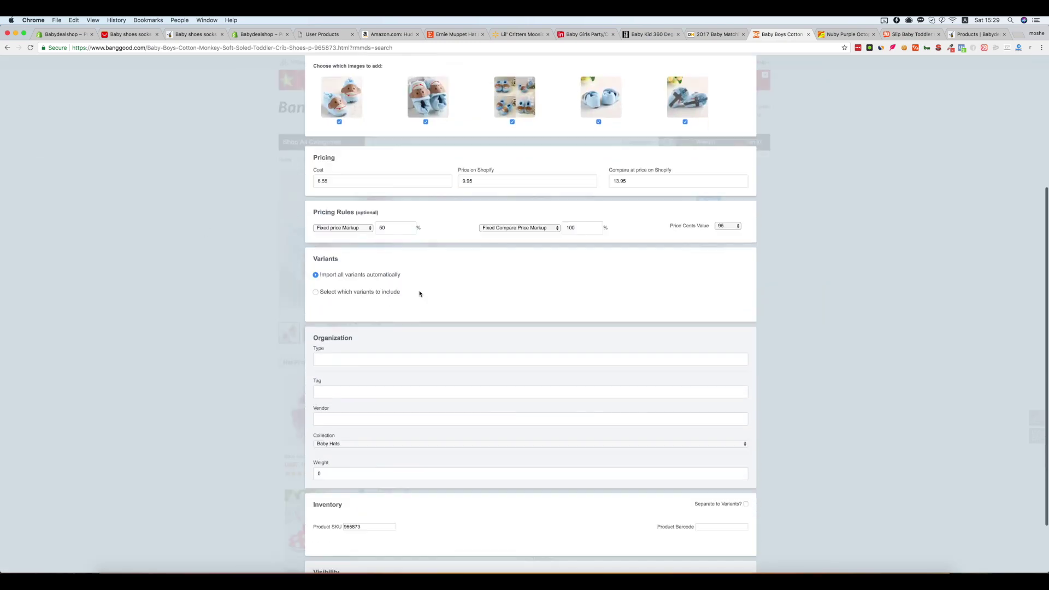
scroll(284, 285, up, 3)
scroll(275, 283, up, 2)
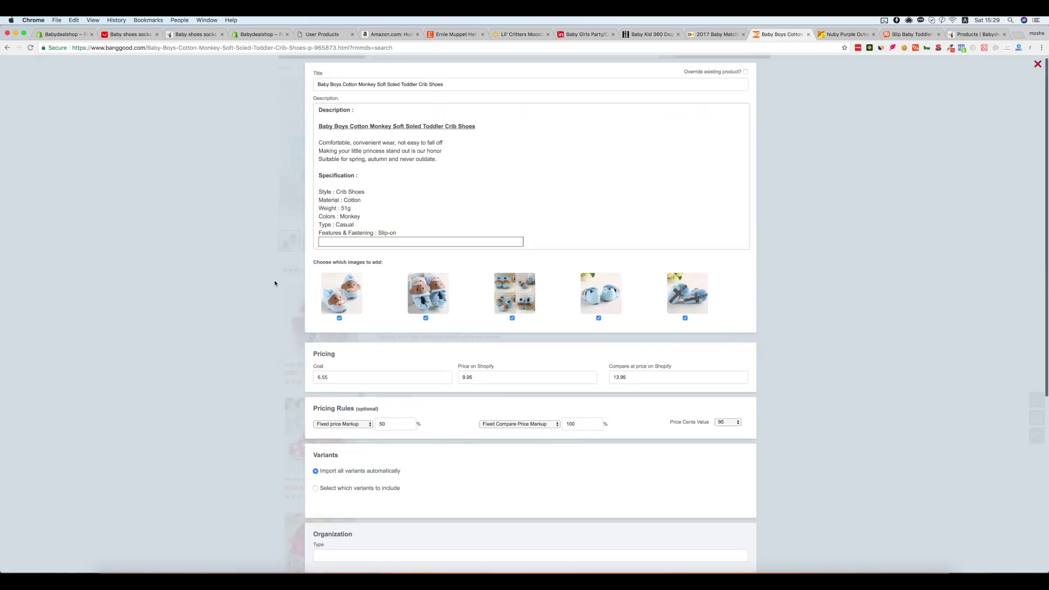
scroll(410, 363, down, 5)
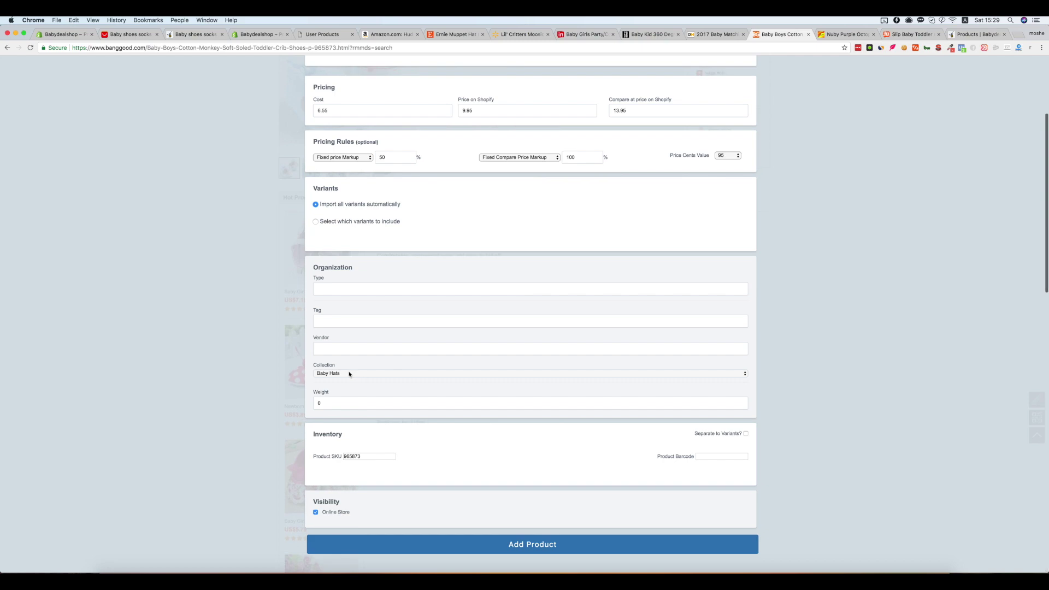
click(348, 373)
click(345, 381)
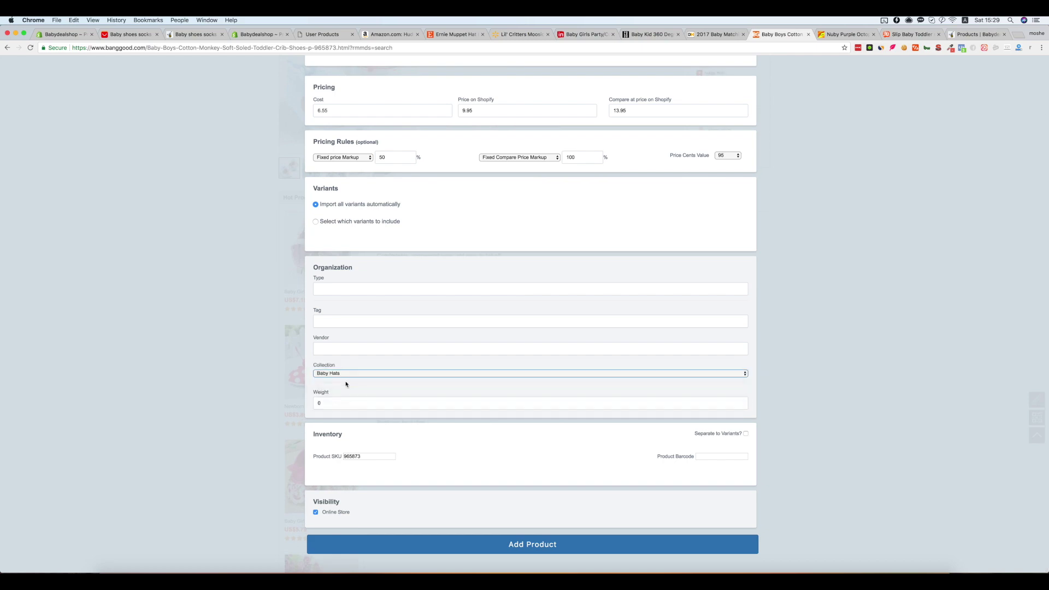
click(533, 544)
scroll(181, 349, up, 3)
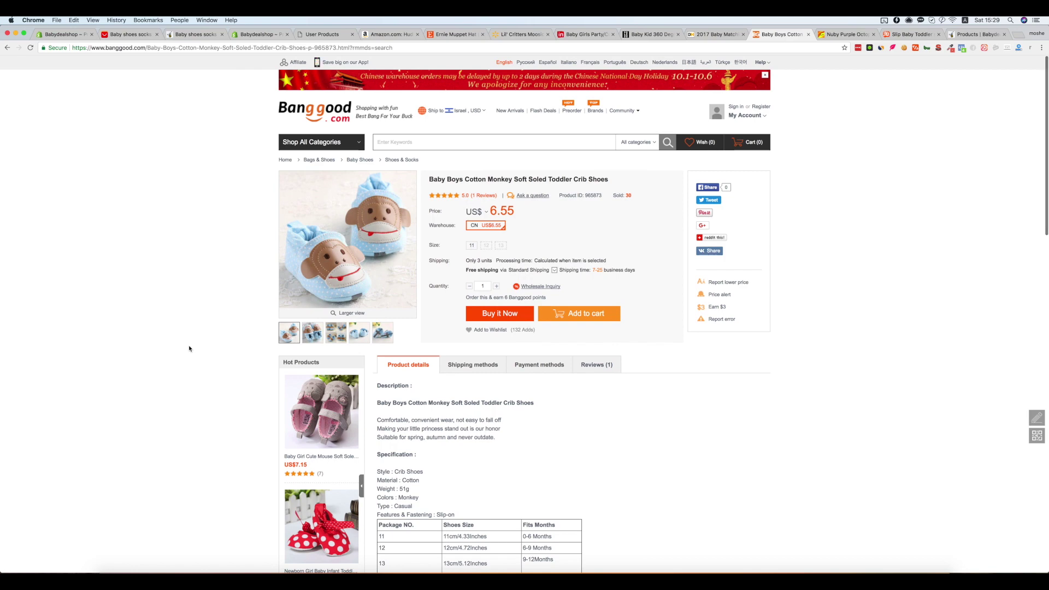
click(849, 36)
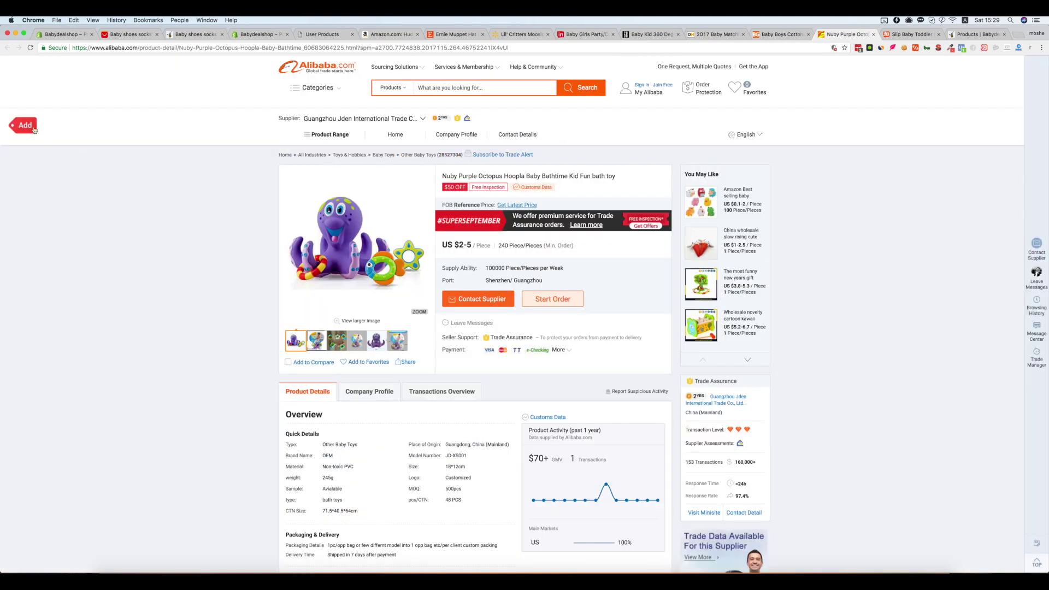
Delete the Product Images through Contact Us supplier text from the octopus toy's description.
click(25, 126)
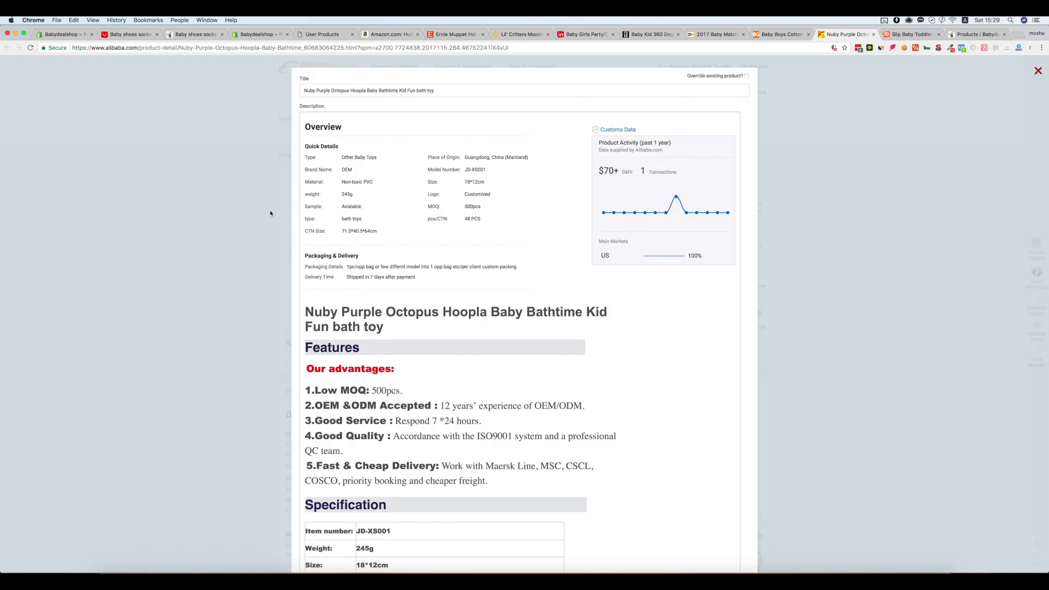
scroll(381, 277, down, 11)
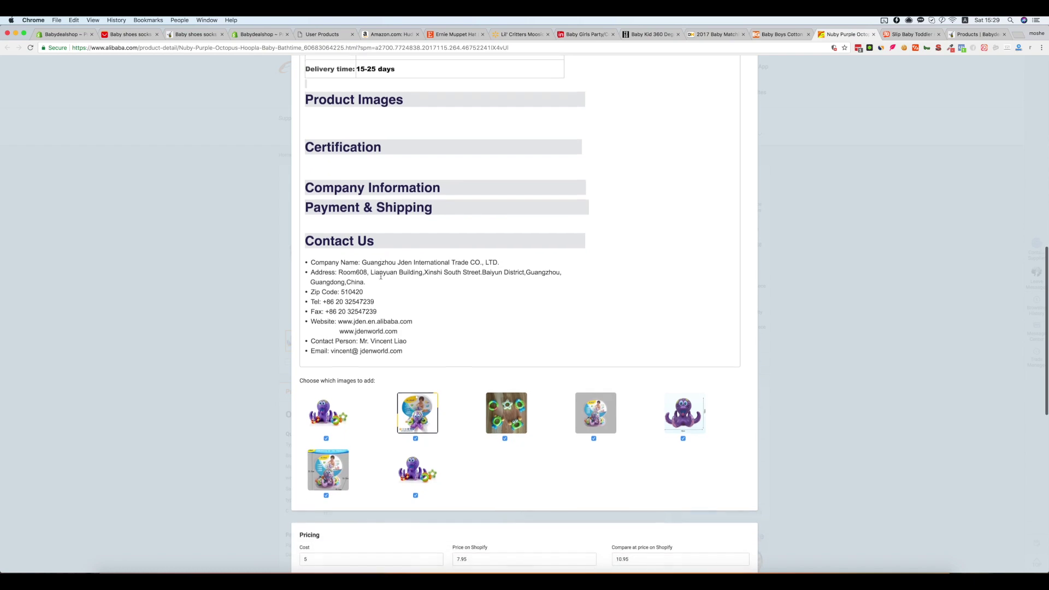
scroll(381, 277, up, 5)
scroll(418, 388, down, 3)
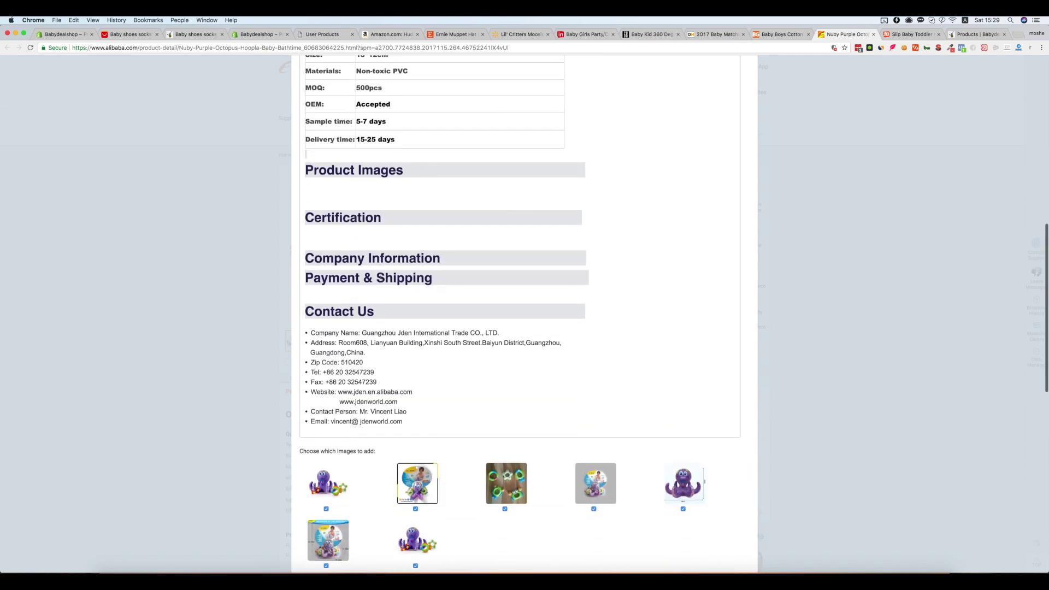
drag(411, 412, 329, 163)
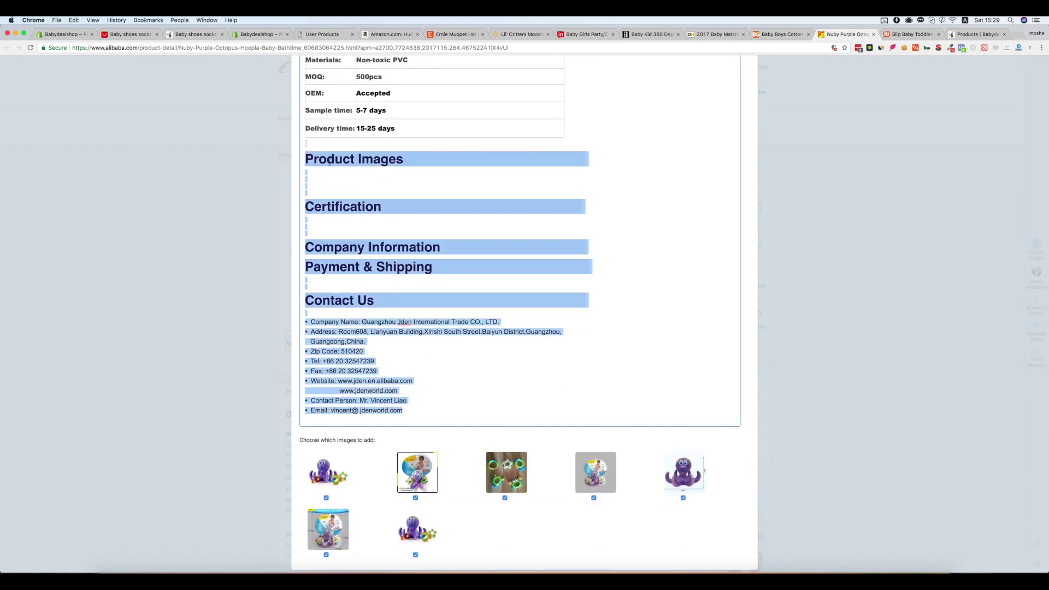
key(BackSpace)
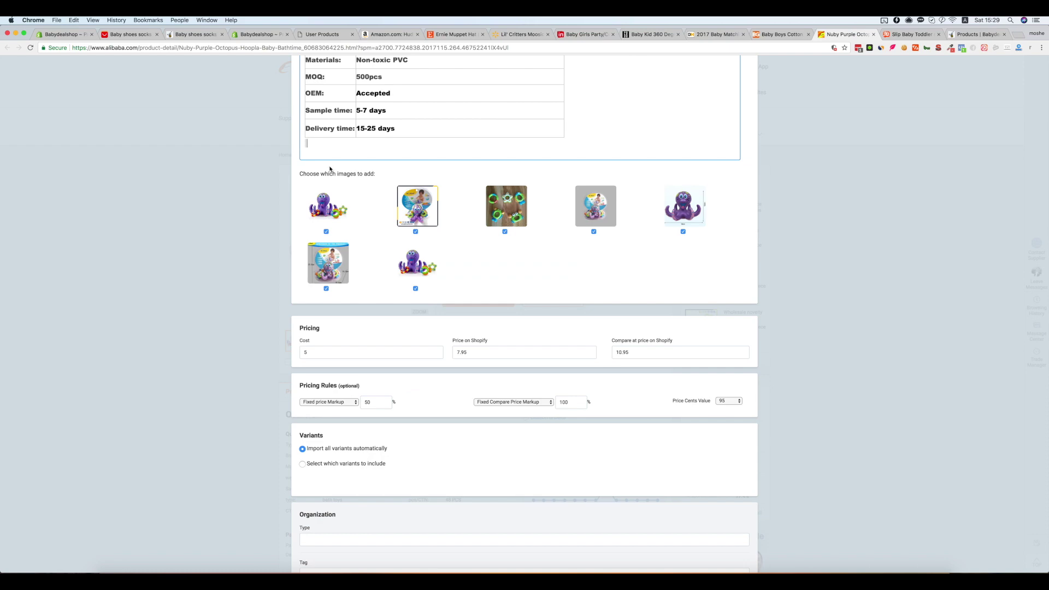
Assign the Nuby Purple Octopus bath toy to the Baby Toys collection and import it.
scroll(331, 175, up, 5)
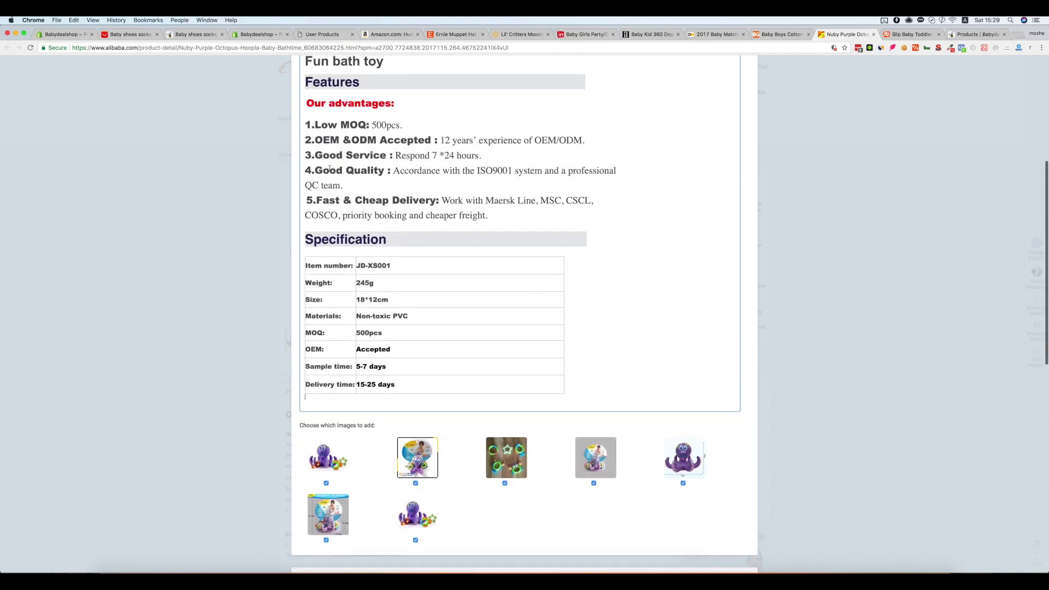
scroll(334, 192, up, 1)
scroll(334, 193, down, 2)
scroll(335, 192, up, 2)
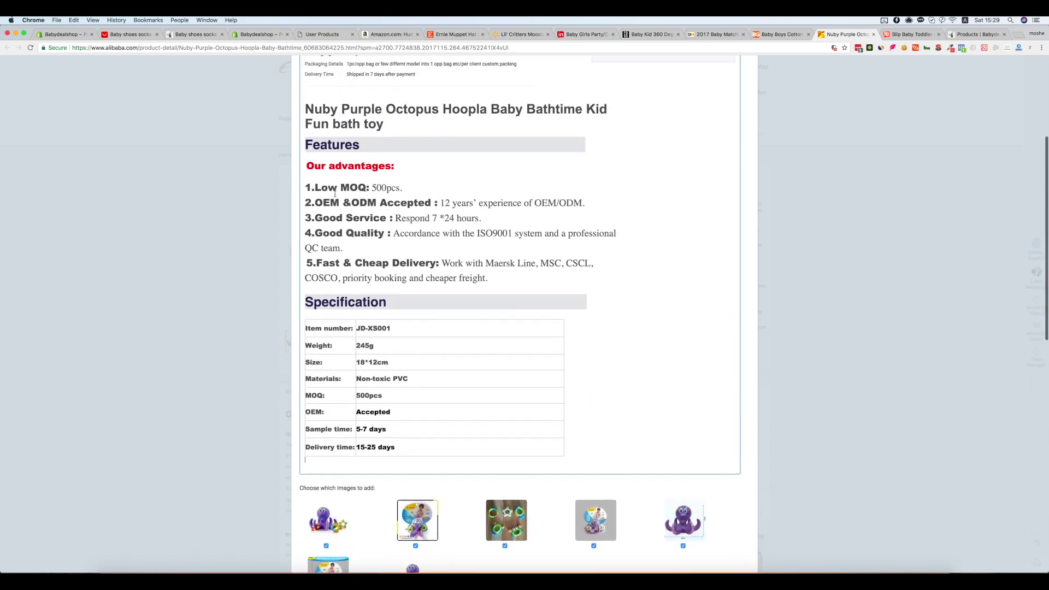
scroll(334, 194, down, 6)
scroll(335, 194, down, 6)
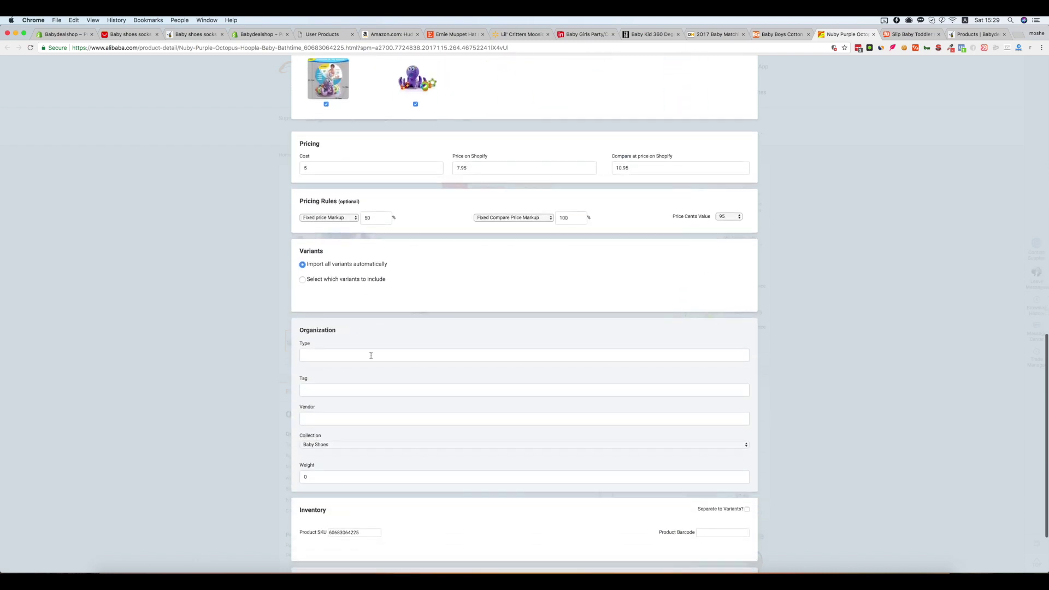
scroll(350, 364, down, 2)
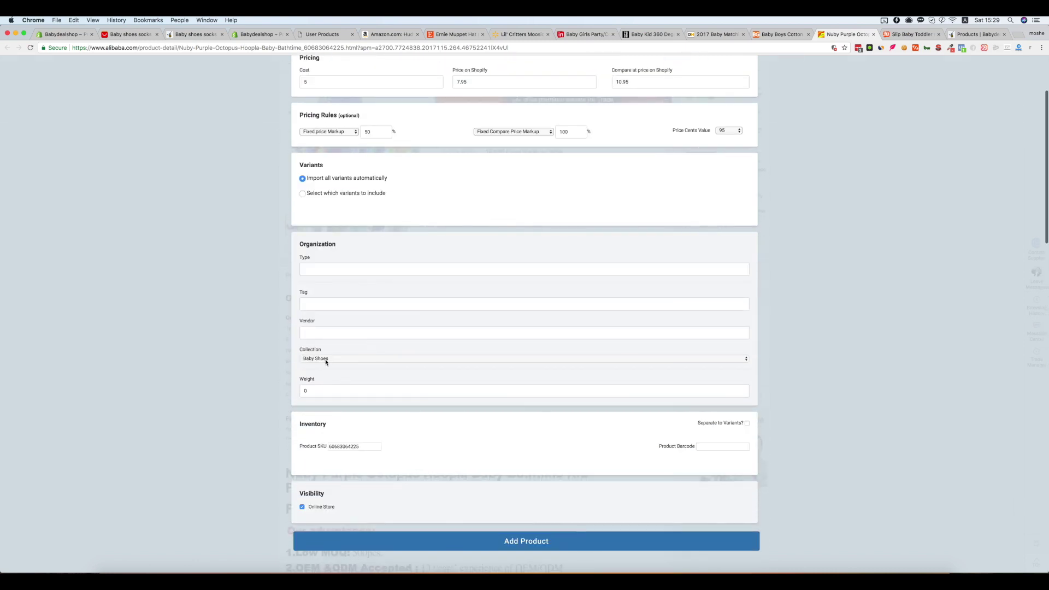
click(326, 362)
click(327, 374)
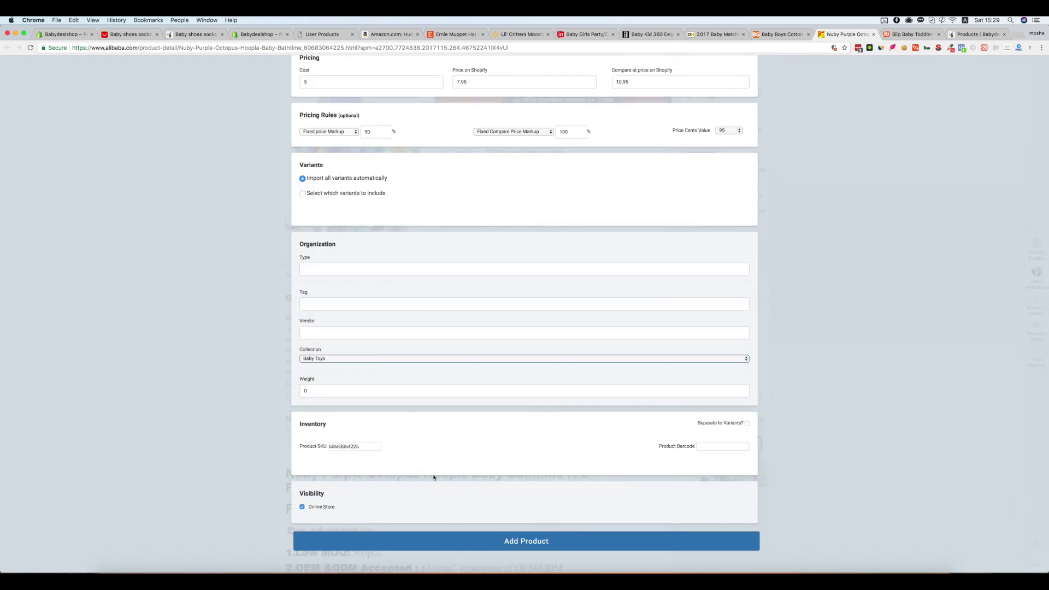
click(516, 541)
scroll(201, 375, up, 3)
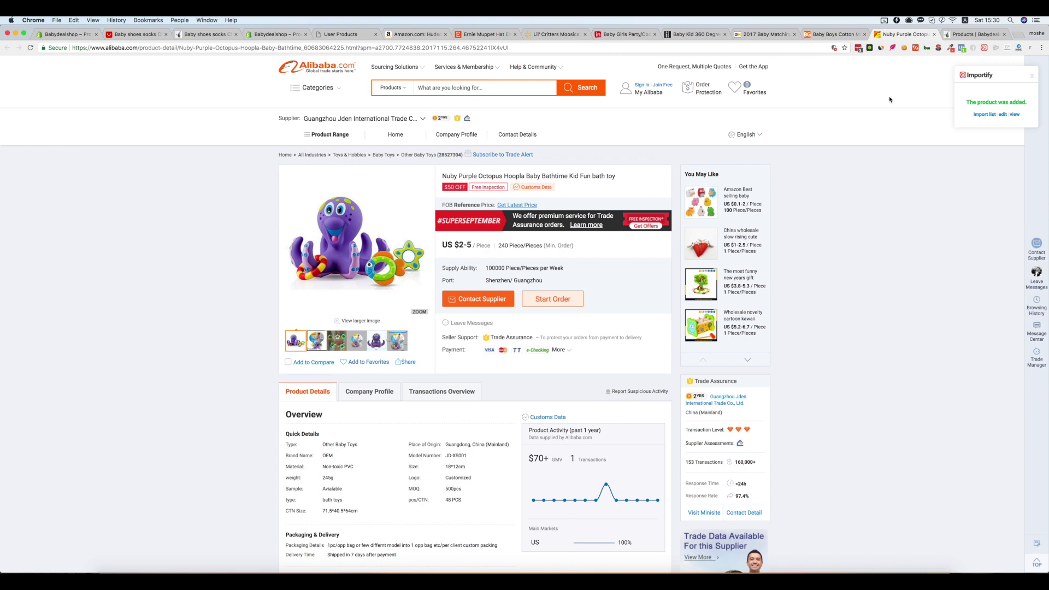
Refresh the Baby Bomba catalog to show the Nuby octopus toy at $7.95, down from $10.95.
click(975, 34)
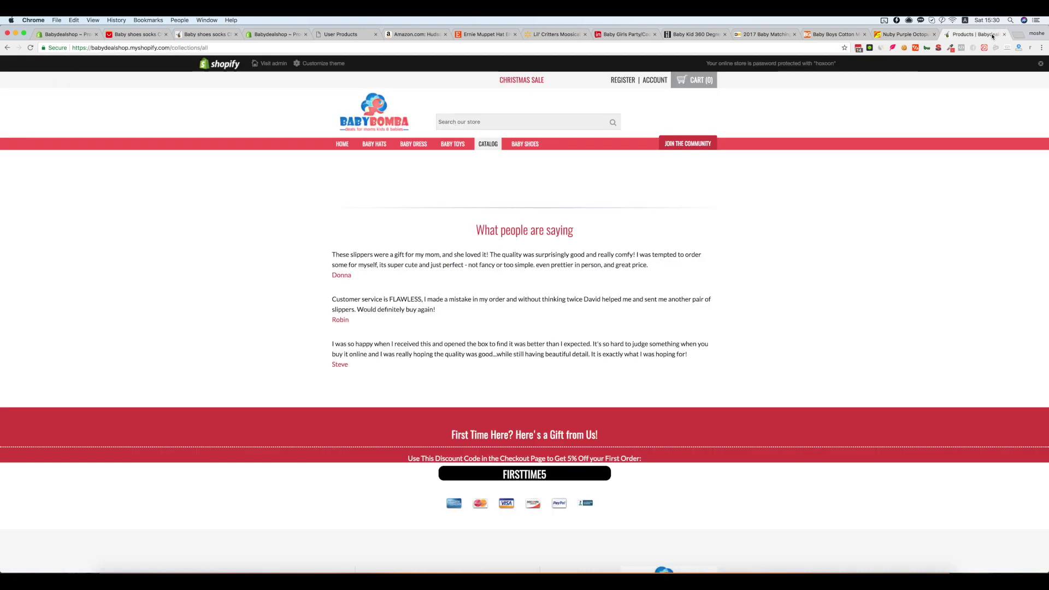
click(30, 47)
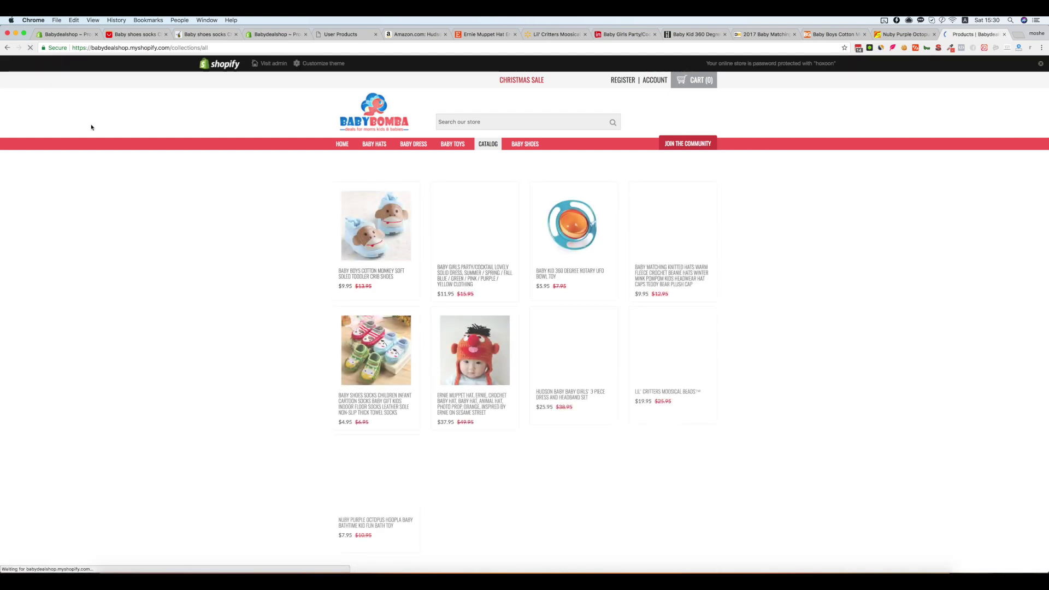